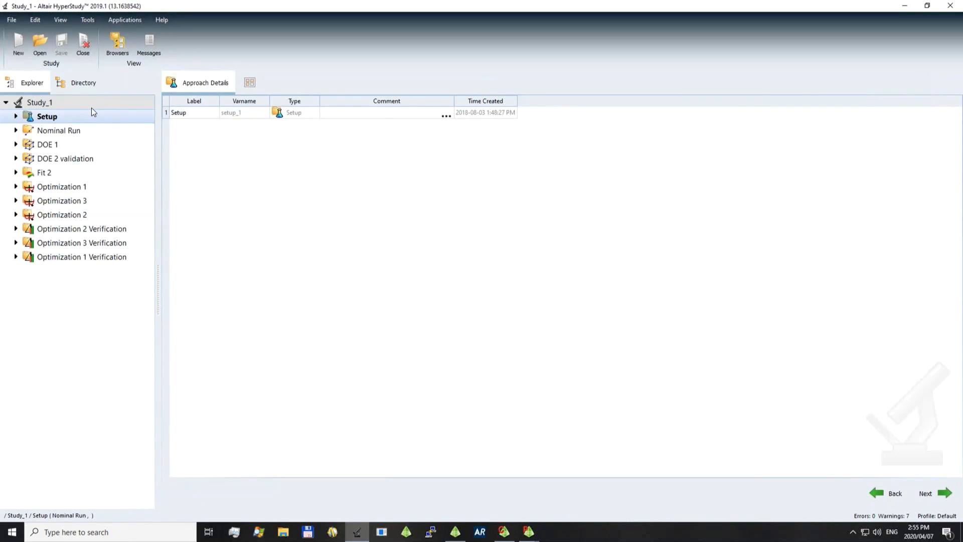
Review the model defined in the study's Setup and the bounds of its input variables.
left_click(55, 130)
left_click(50, 116)
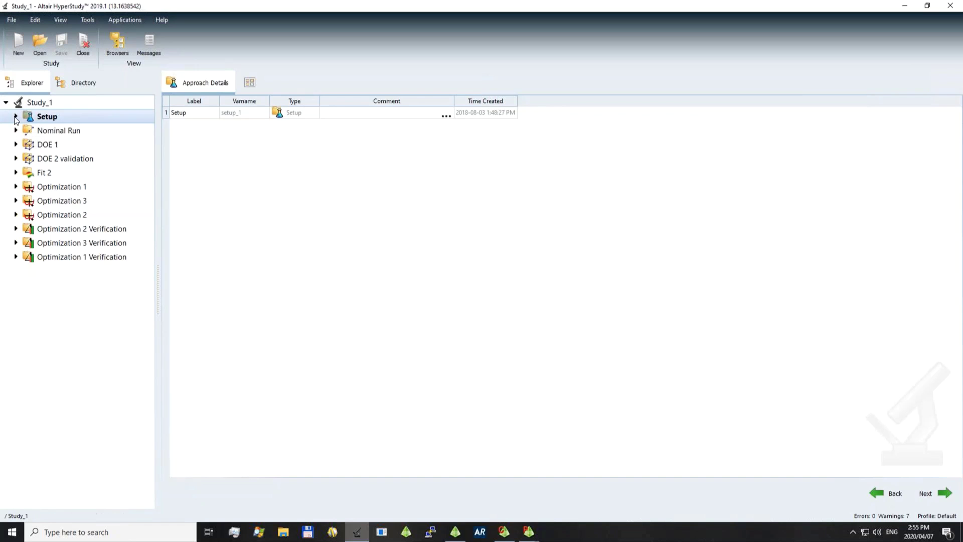
left_click(16, 115)
left_click(68, 132)
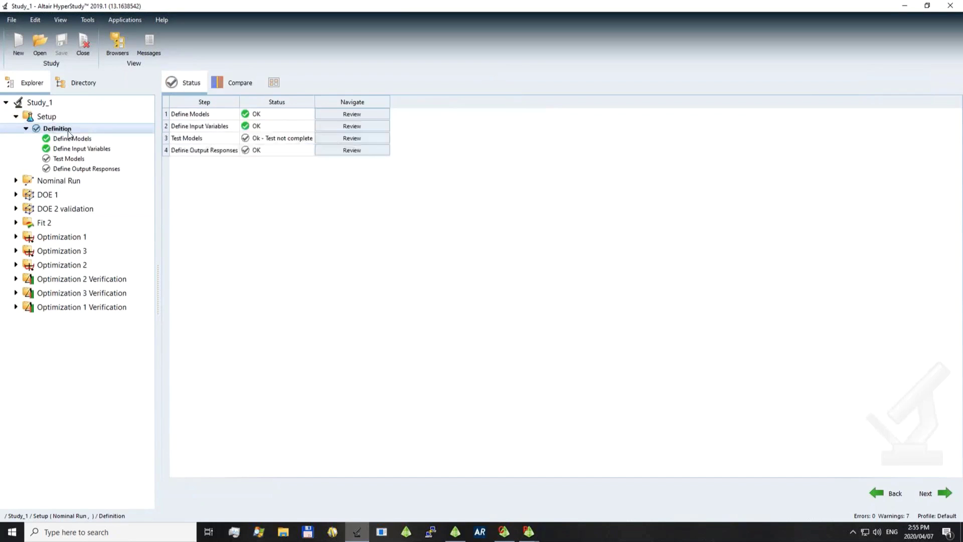
left_click(73, 140)
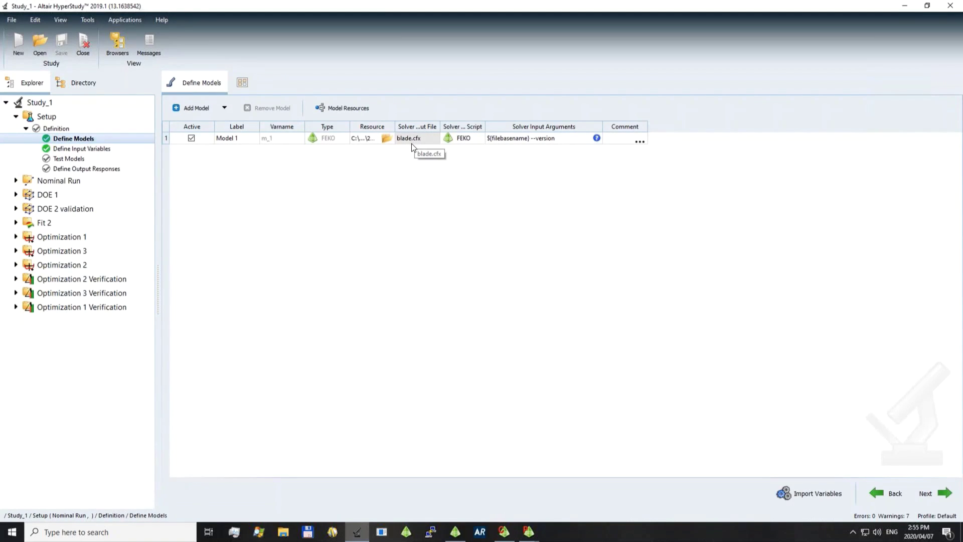
left_click(94, 147)
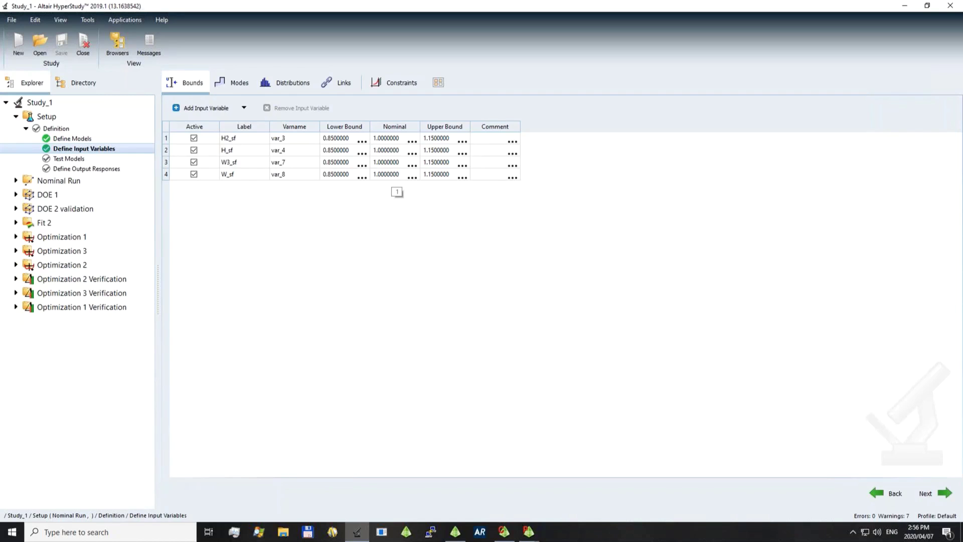
Inspect the Setup's output responses and the data sources behind the Zre expression, leaving the expression as it is.
left_click(72, 169)
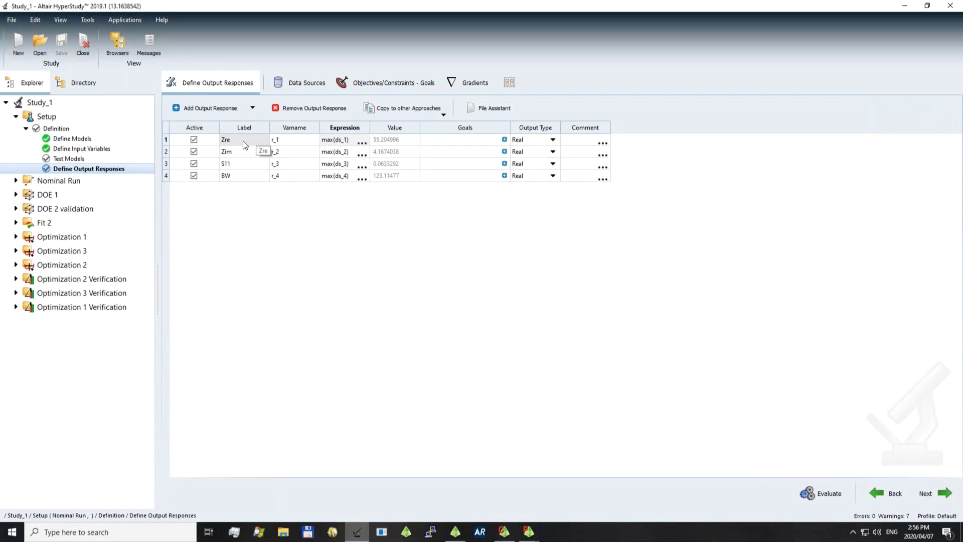
left_click(357, 141)
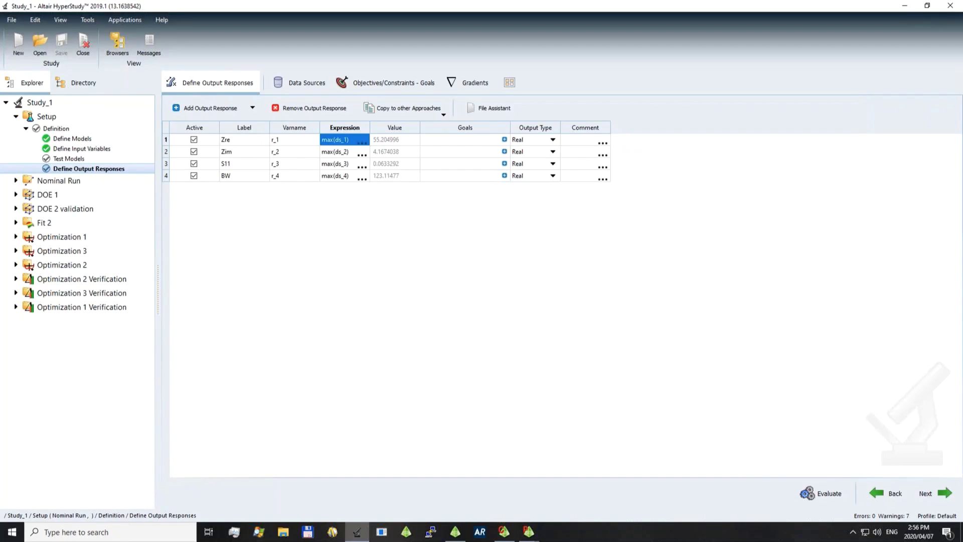
left_click(362, 142)
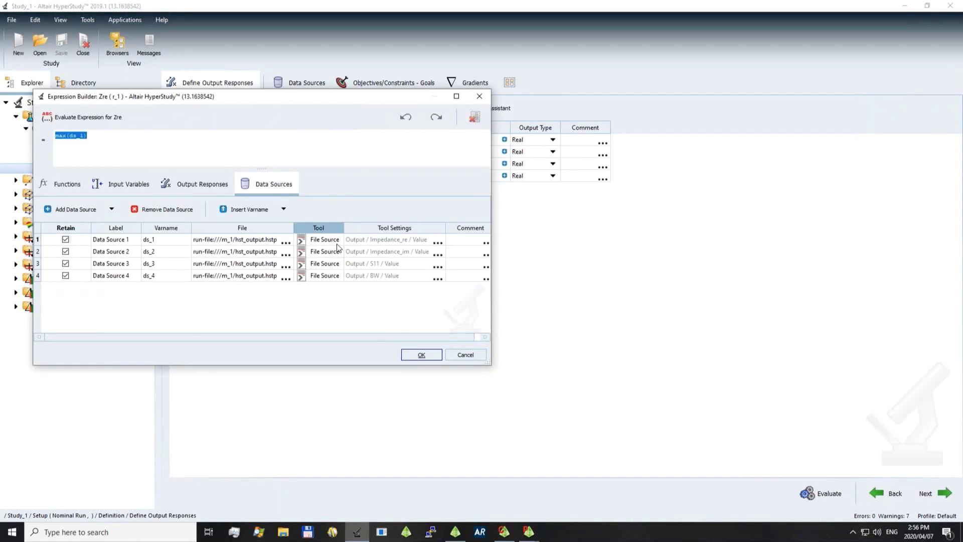
left_click(353, 242)
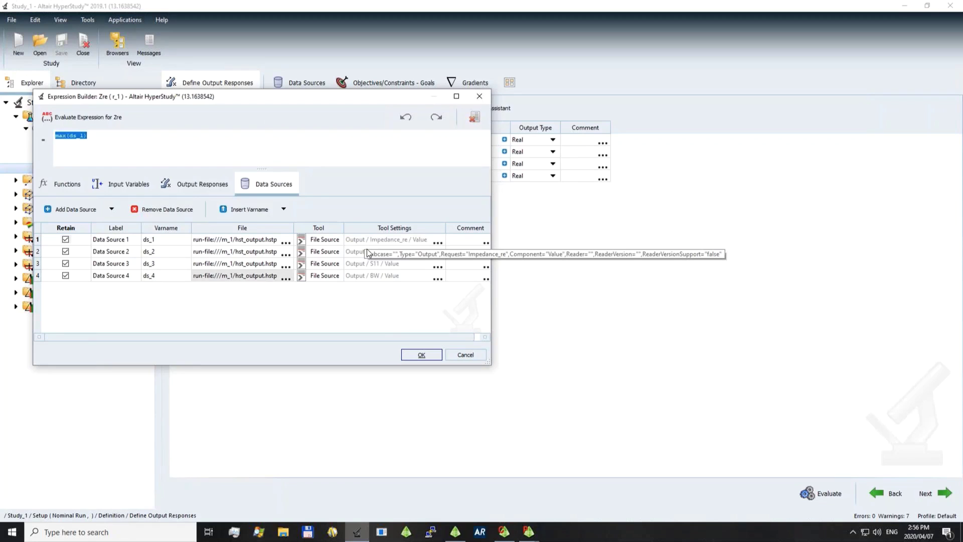
left_click(386, 242)
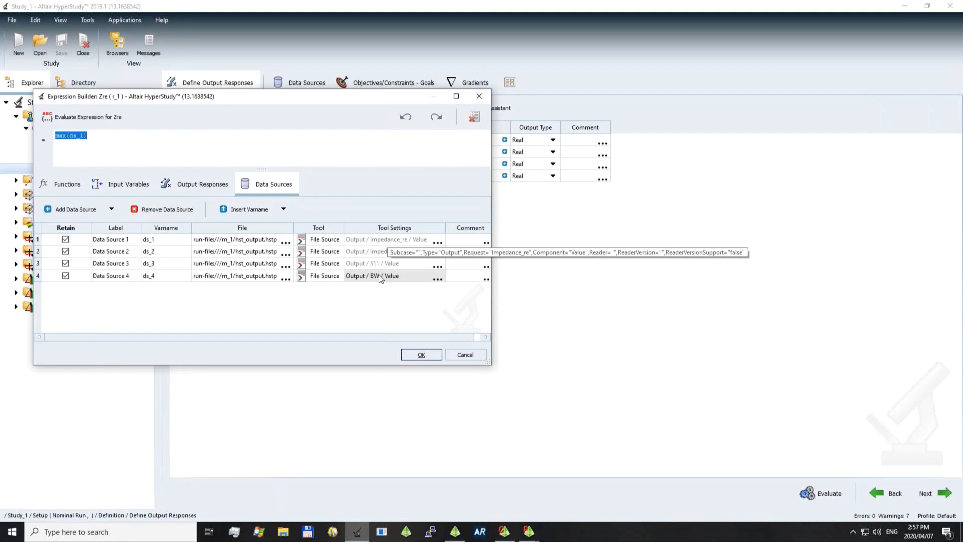
left_click(473, 356)
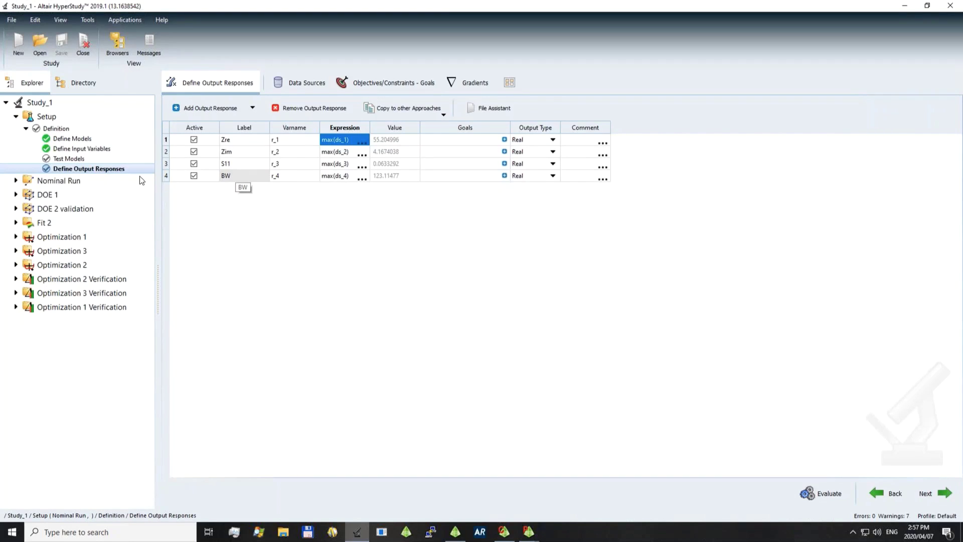
Review the sampling specifications of DOE 1, including its number of runs, and its evaluation data.
left_click(16, 195)
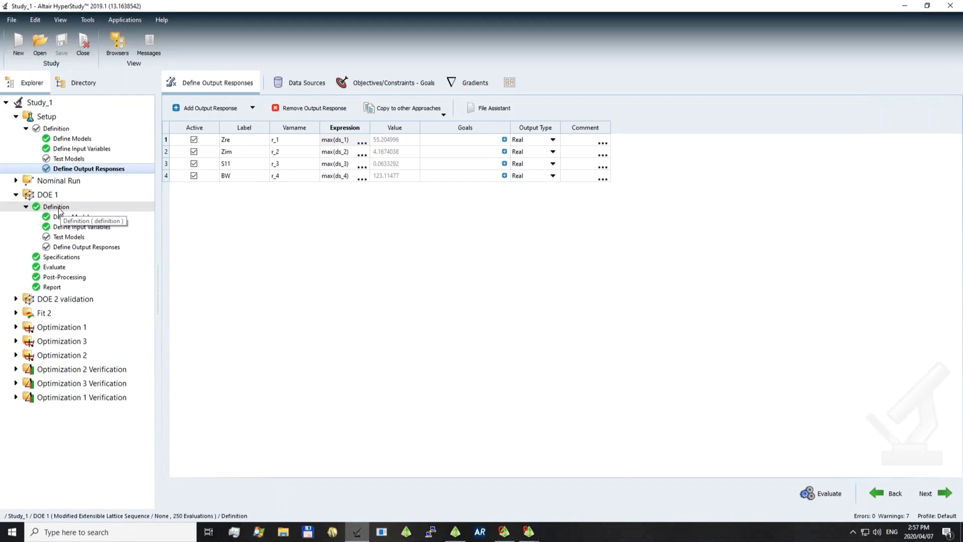
left_click(61, 257)
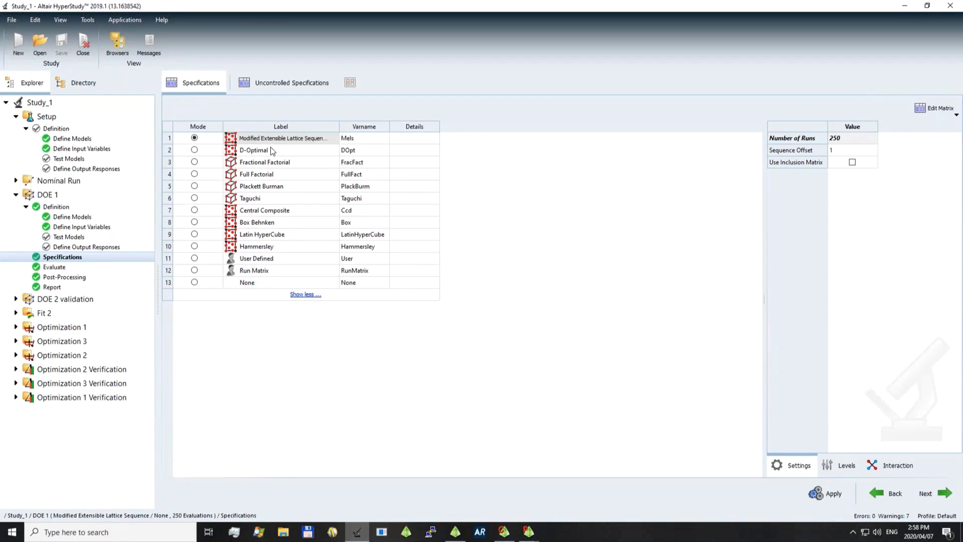
left_click(823, 139)
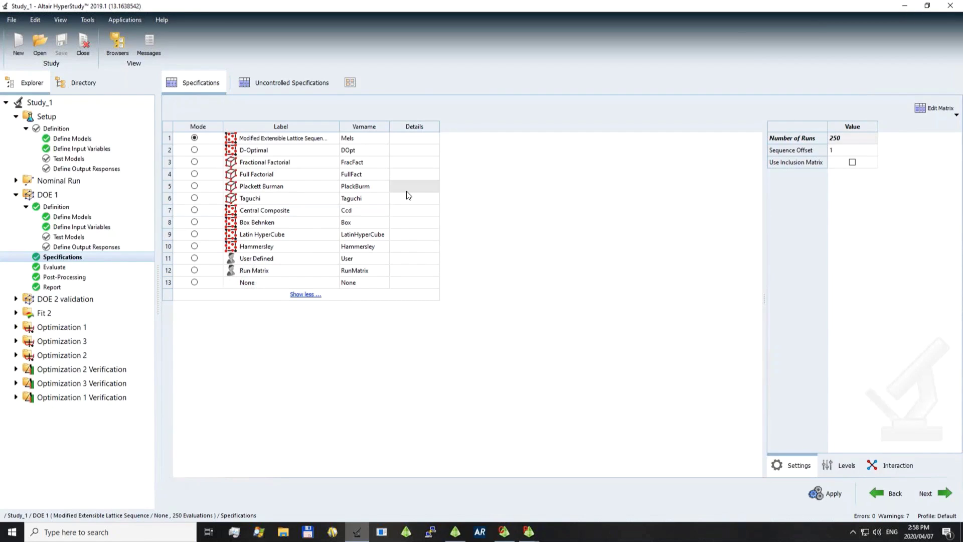
left_click(64, 268)
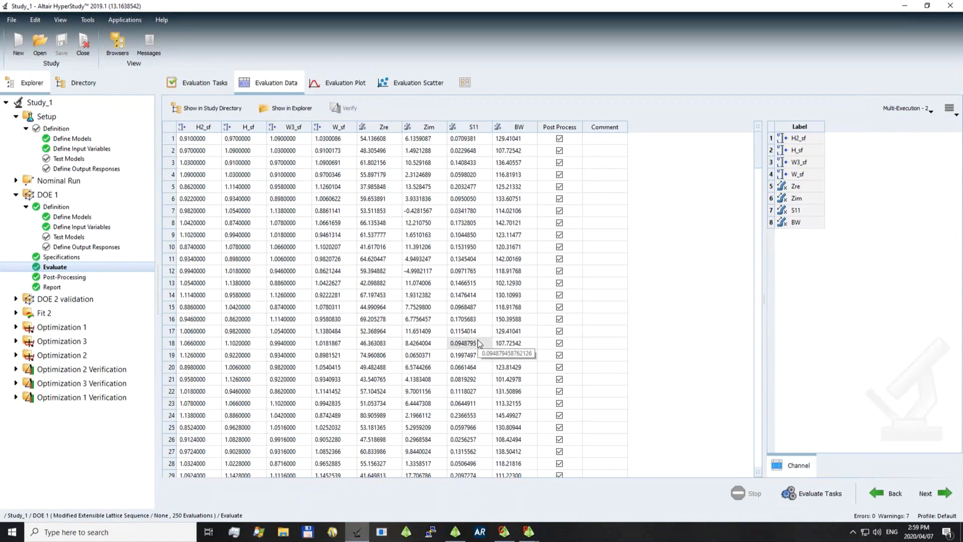
Filter DOE 1's parallel coordinate plot to H_sf 0.87–1.15, W3_sf 0.91–0.99 and Zre 36.19–80.08.
left_click(73, 277)
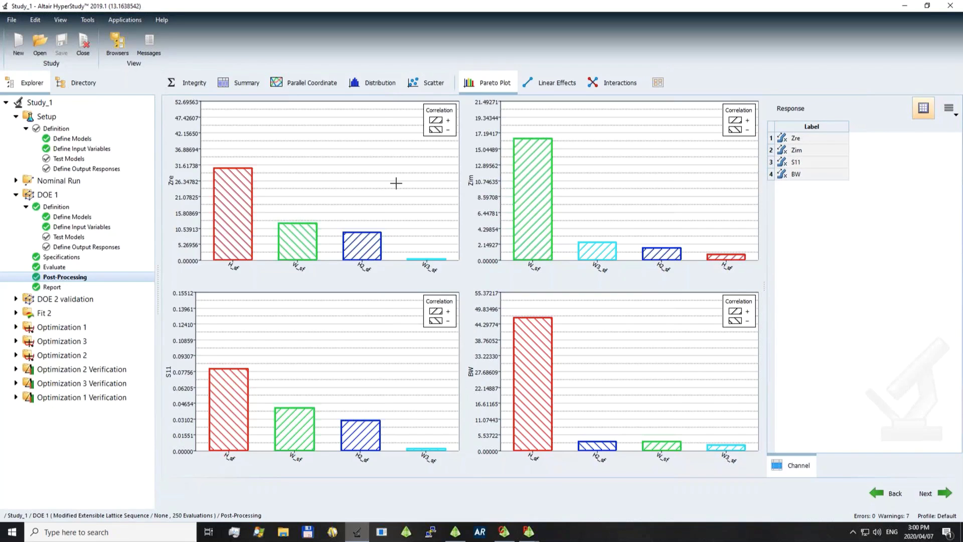
left_click(314, 82)
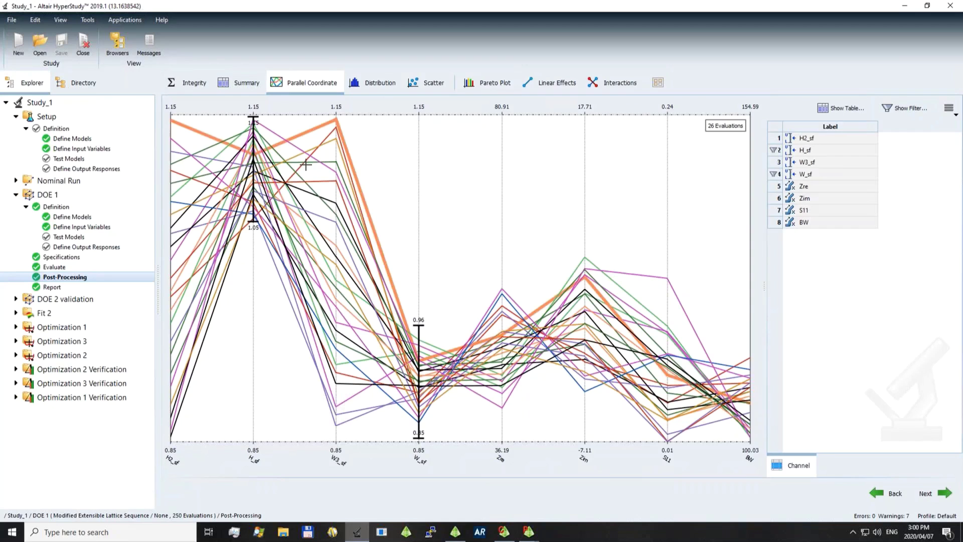
mouse_move(261, 118)
left_mouse_down()
mouse_move(286, 376)
mouse_move(354, 377)
left_mouse_up()
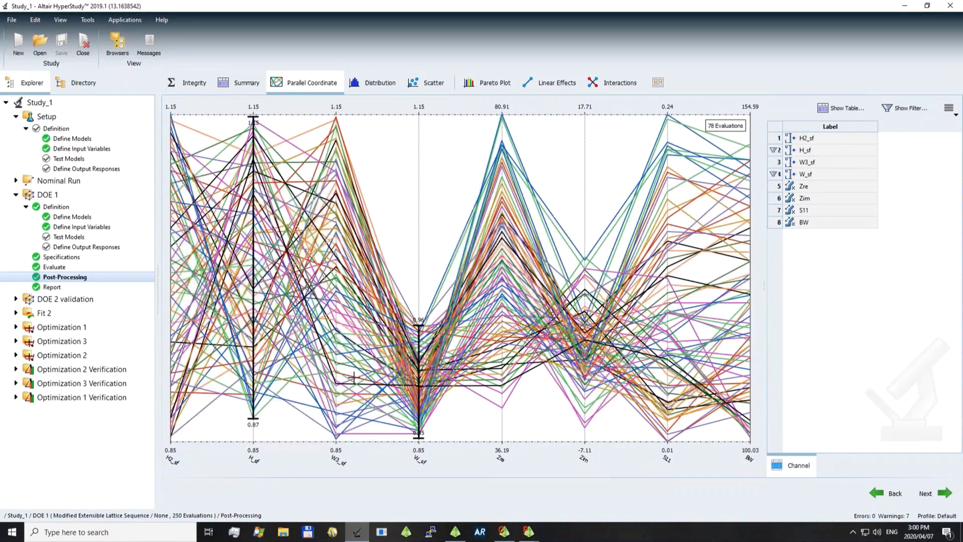
left_click_drag(504, 129, 543, 230)
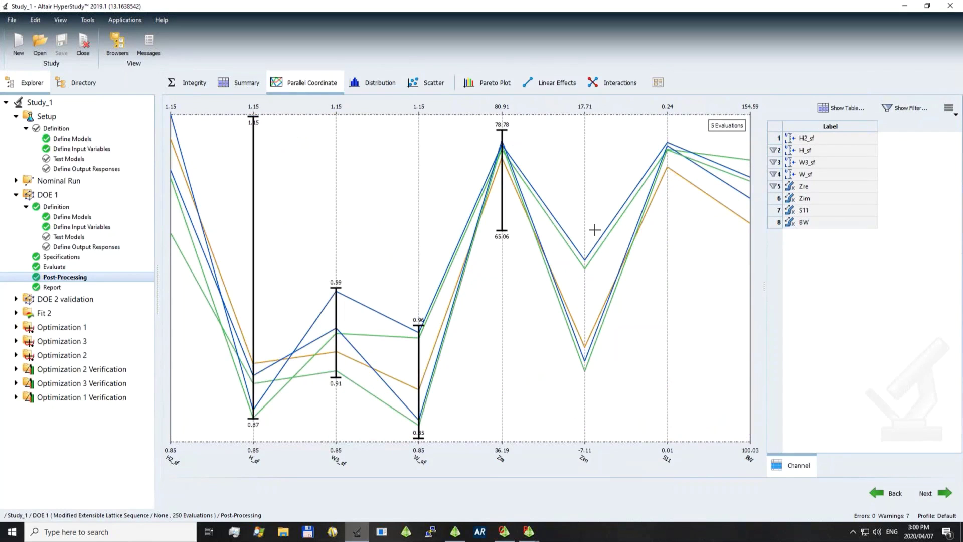
left_click_drag(489, 123, 534, 467)
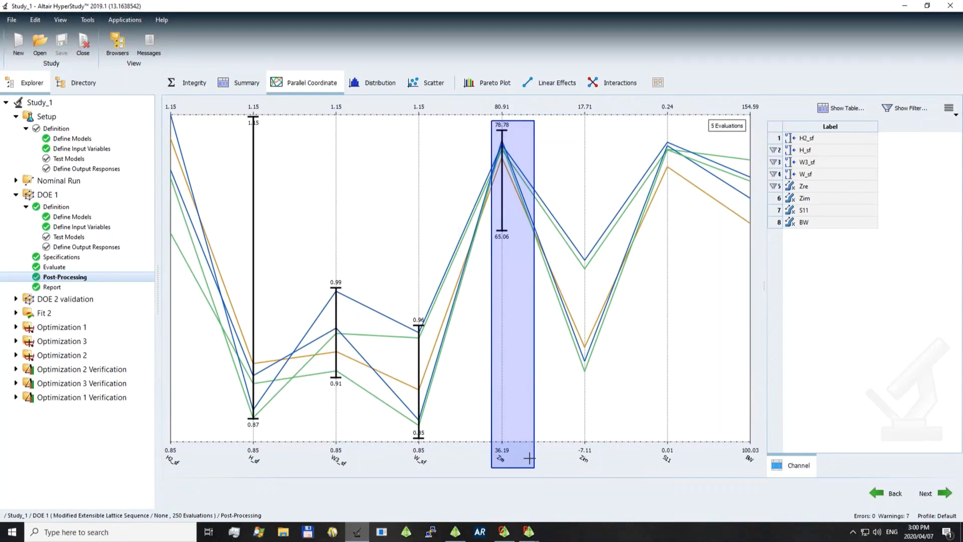
left_click(529, 457)
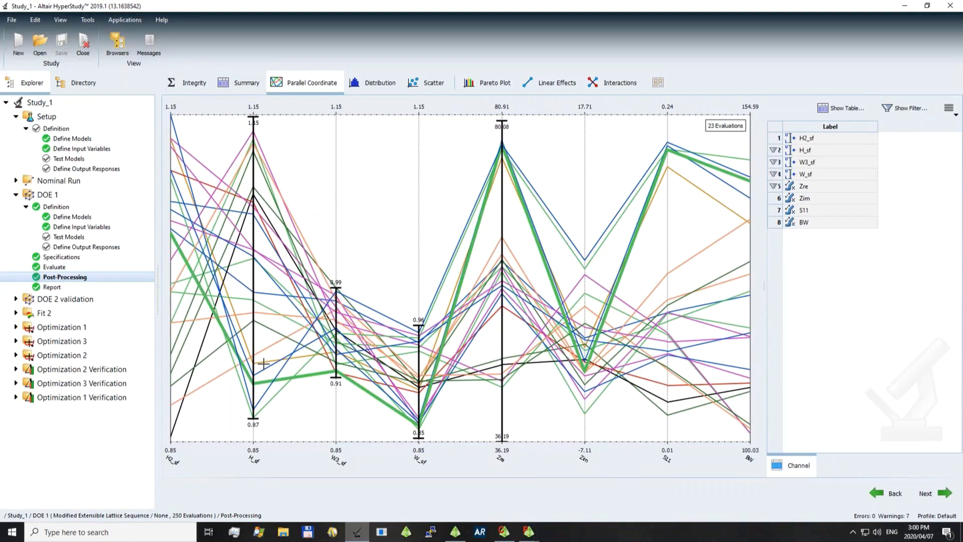
Review the sampling method and number of runs specified for DOE 2 validation, and collapse both DOE branches.
double_click(68, 299)
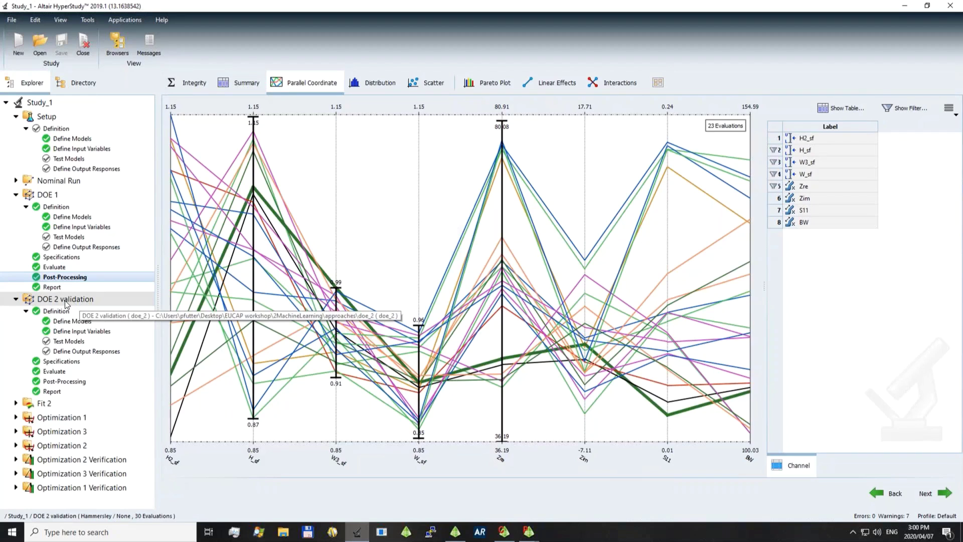
left_click(80, 362)
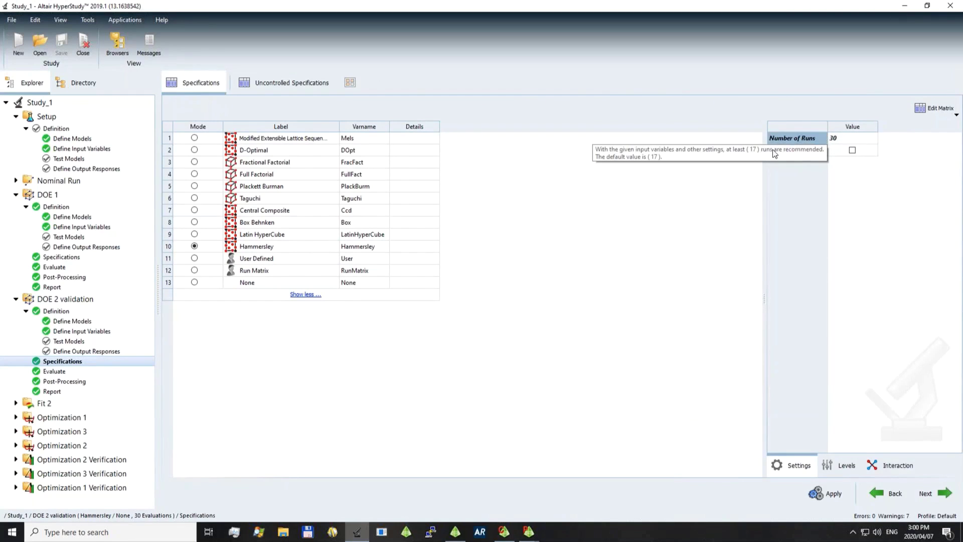
left_click(15, 195)
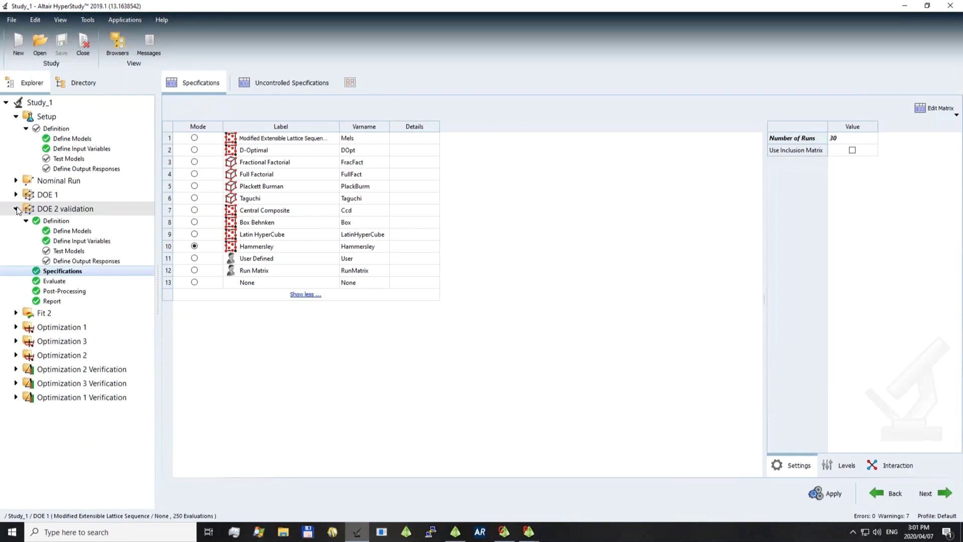
left_click(16, 209)
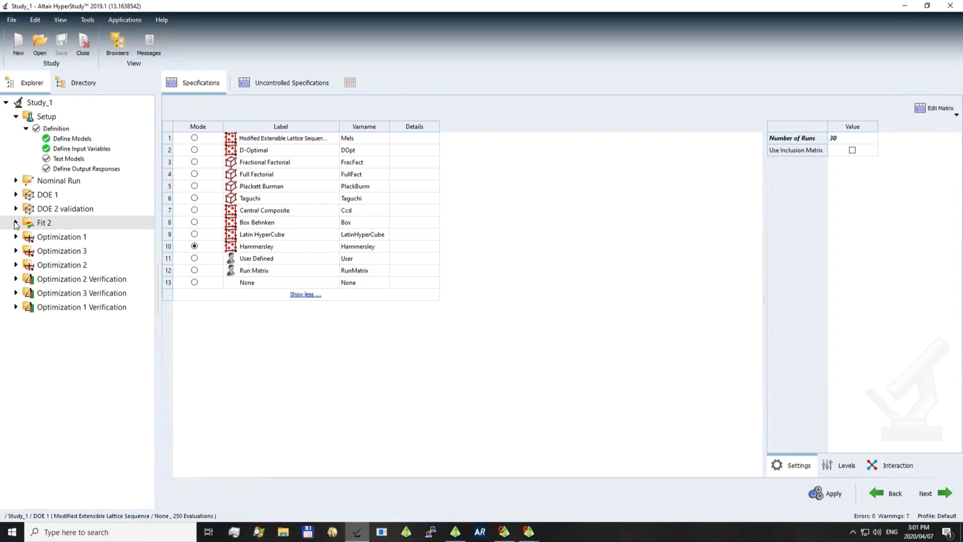
Inspect which matrices Fit 2 uses for input and testing.
left_click(16, 223)
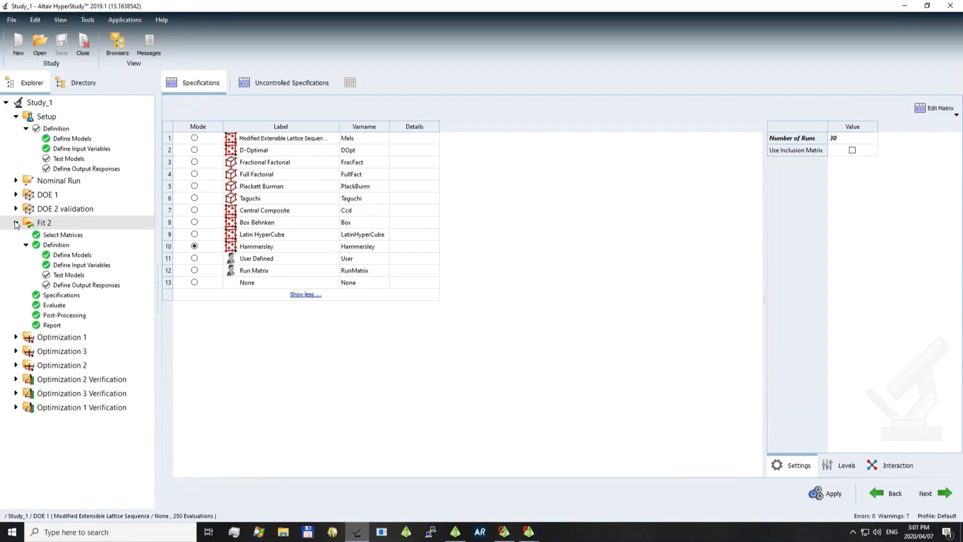
left_click(63, 235)
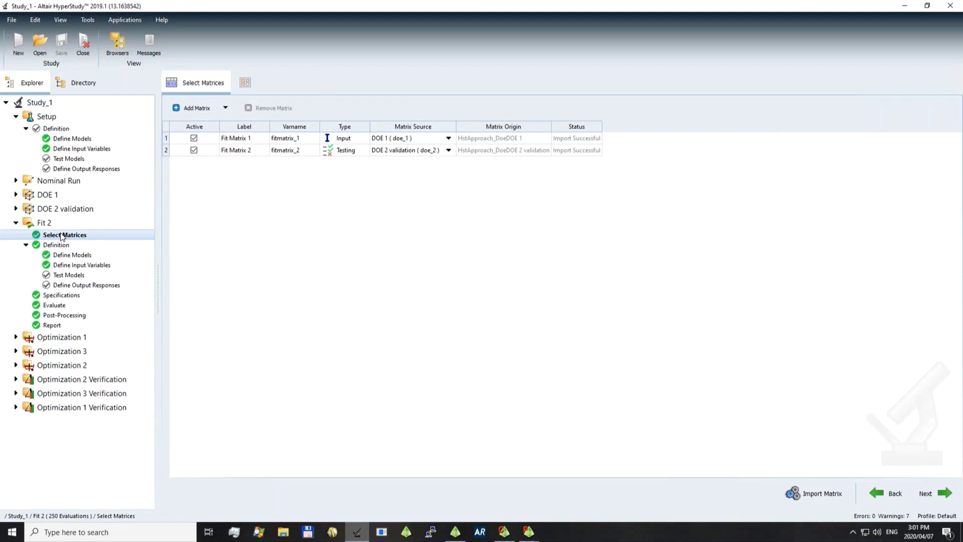
left_click(291, 150)
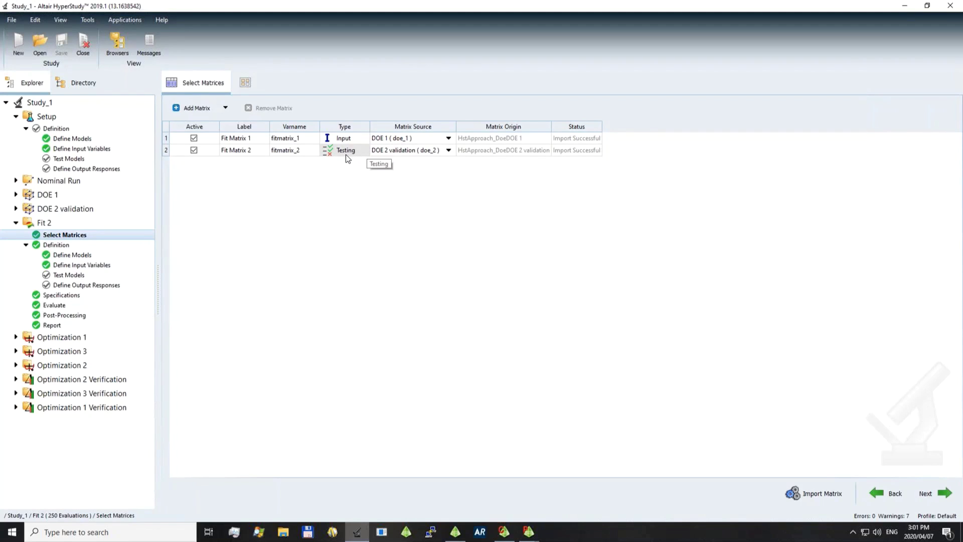
left_click(99, 234)
Go through Fit 2's definition status and fit type specifications to its evaluation data.
left_click(61, 247)
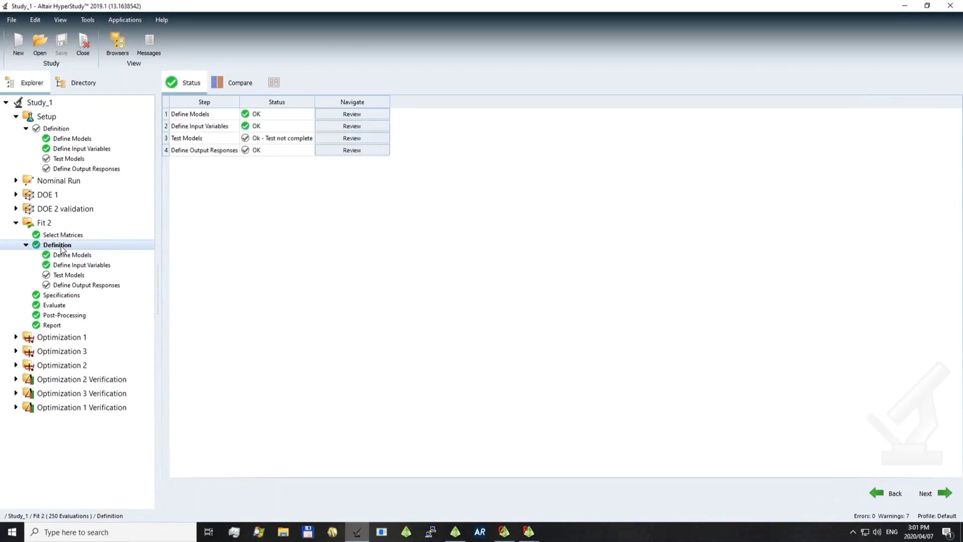
left_click(68, 297)
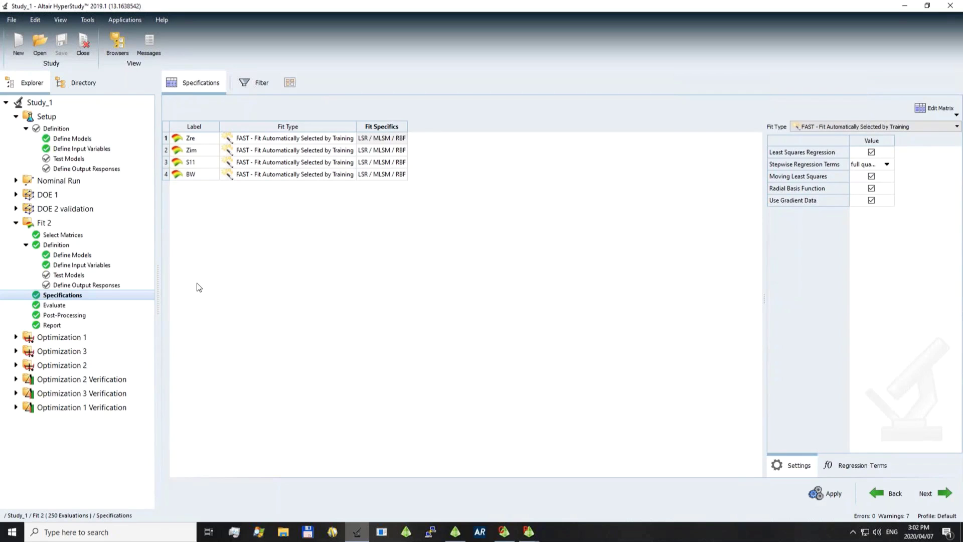
left_click(79, 306)
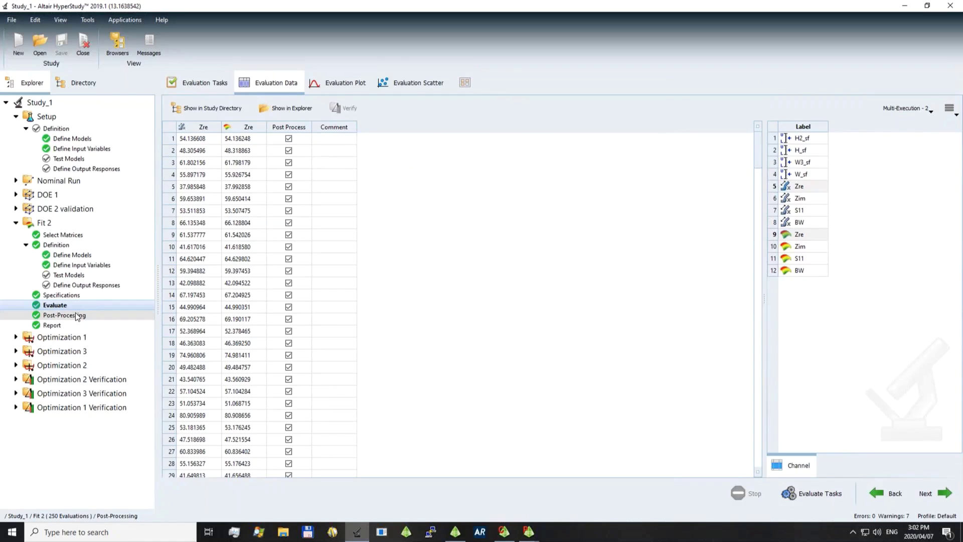
Examine Fit 2's post-processing results: the data integrity table, the Zre fit diagnostics and the residuals.
left_click(77, 315)
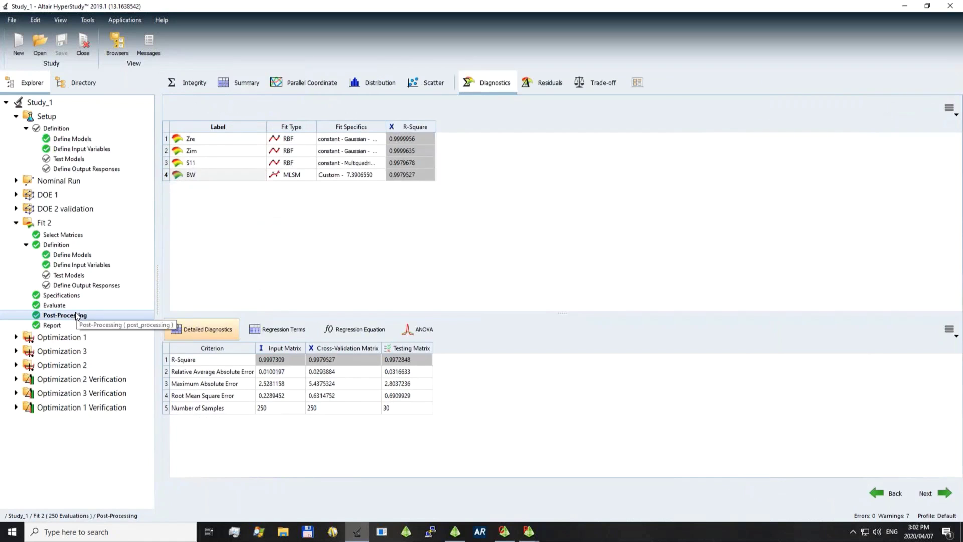
left_click(199, 84)
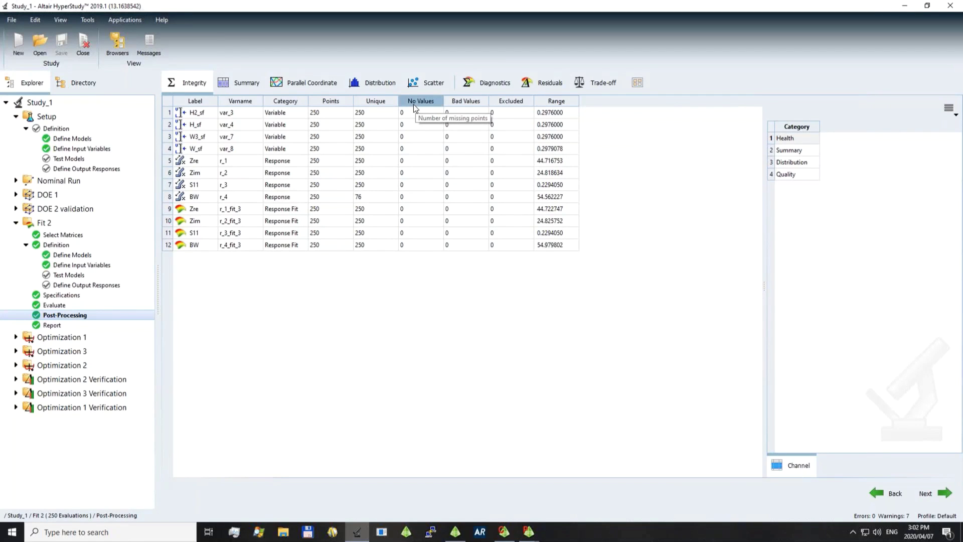
left_click(501, 85)
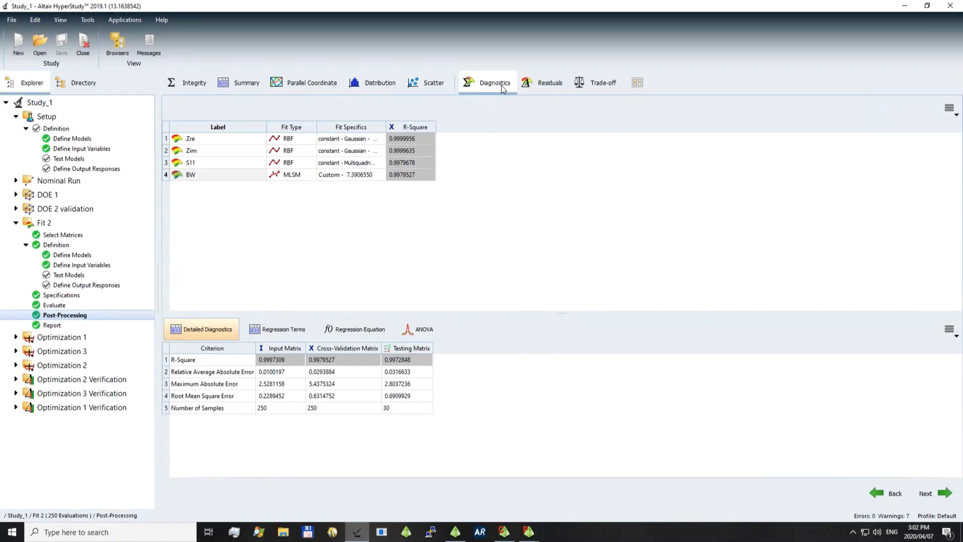
left_click(240, 144)
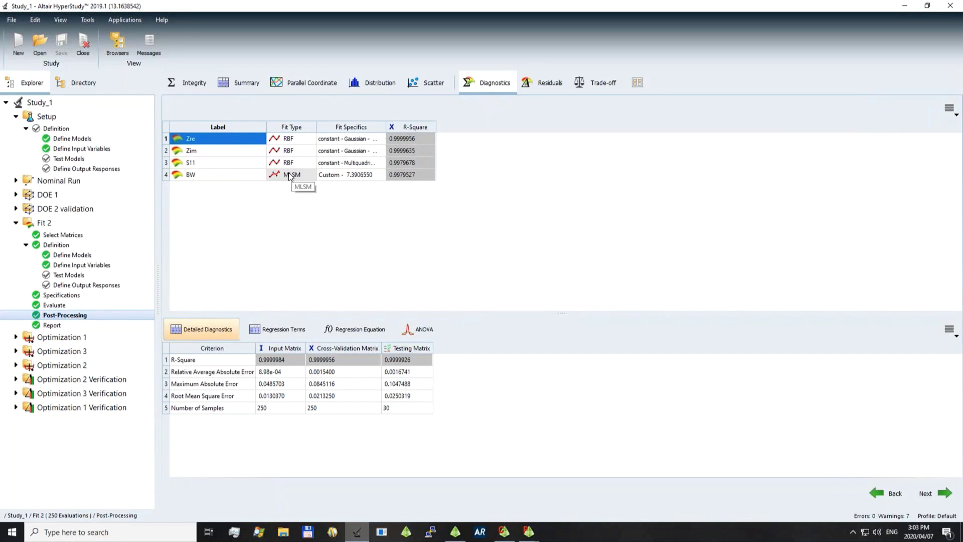
left_click(551, 87)
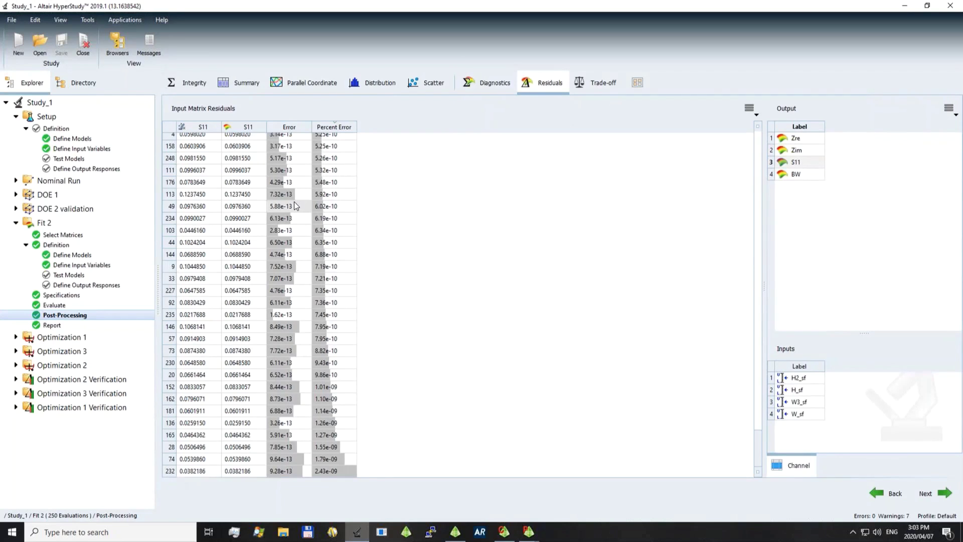
Look over the S11 residuals and add the input variables H2_sf, H_sf, W3_sf and W_sf to the table.
scroll(294, 201, "up", 4)
scroll(296, 206, "up", 2)
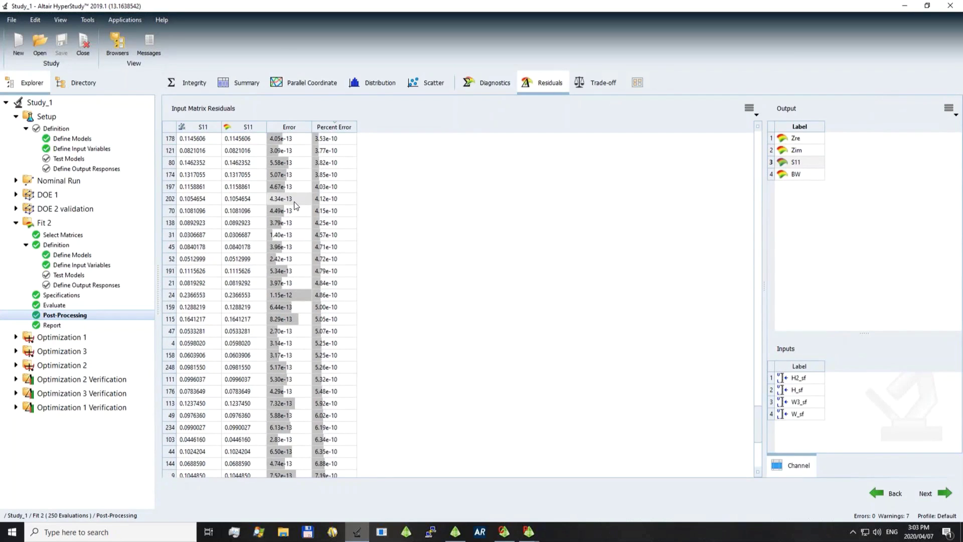
scroll(296, 204, "up", 8)
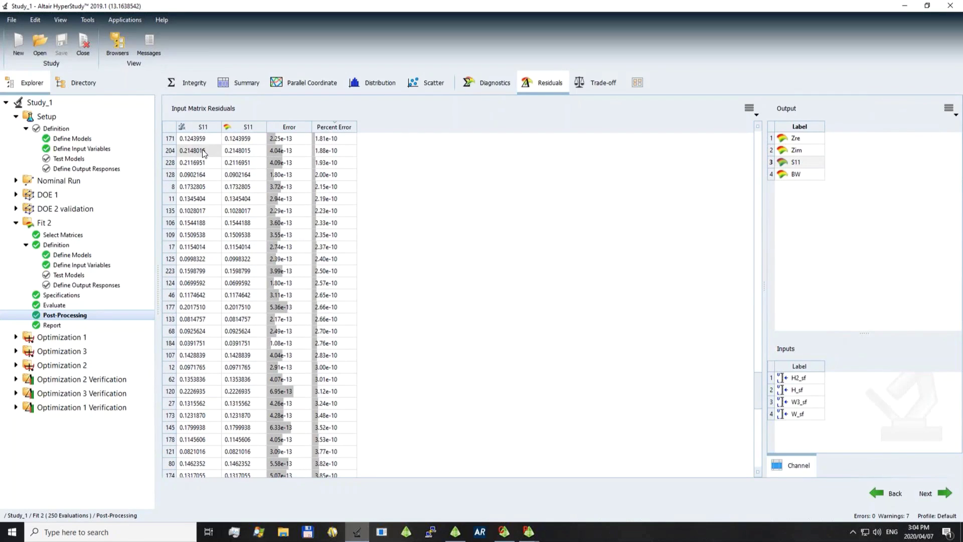
scroll(203, 153, "up", 1)
scroll(202, 149, "up", 1)
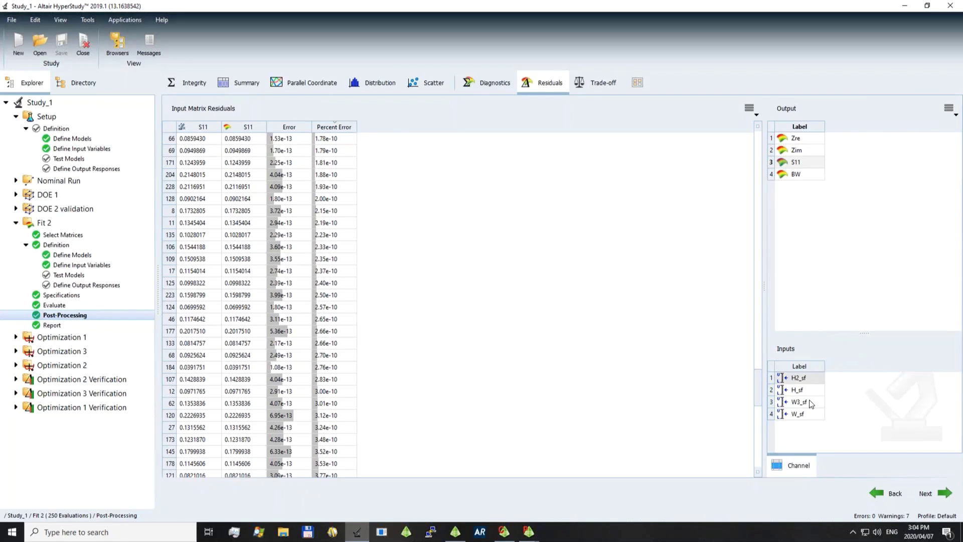
left_click(805, 378)
key("shift+Down")
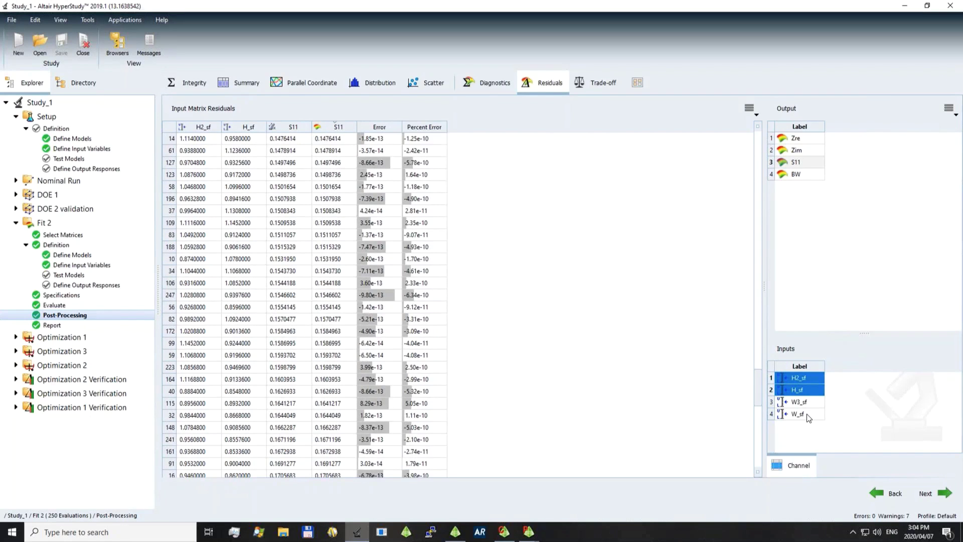
left_click(808, 415, "shift")
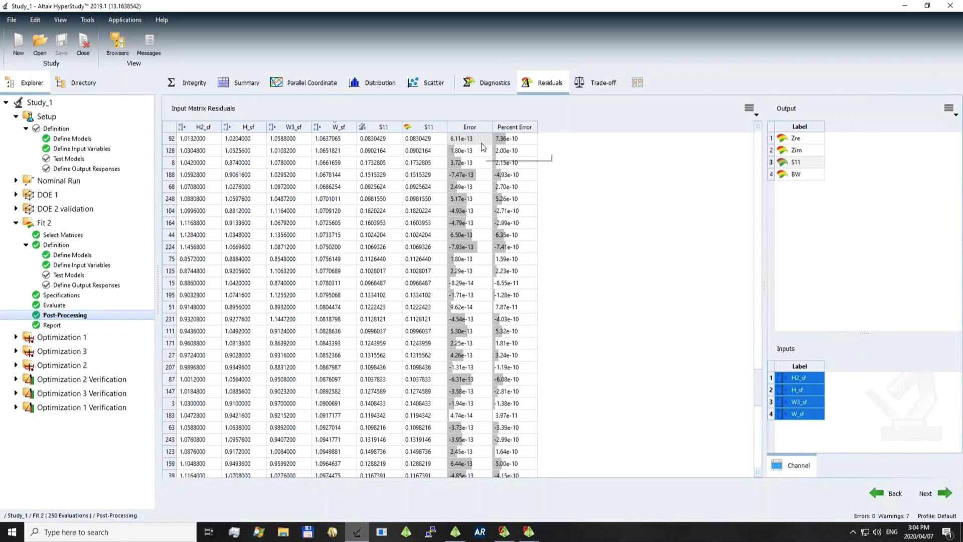
Sort the S11 residuals by percent error in ascending order and look through the rows.
left_click(525, 128)
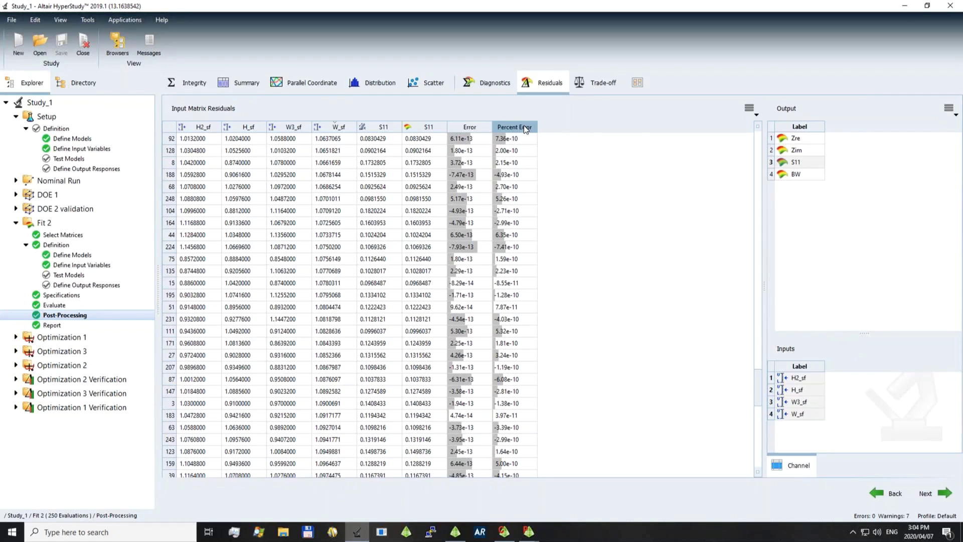
right_click(525, 129)
left_click(554, 140)
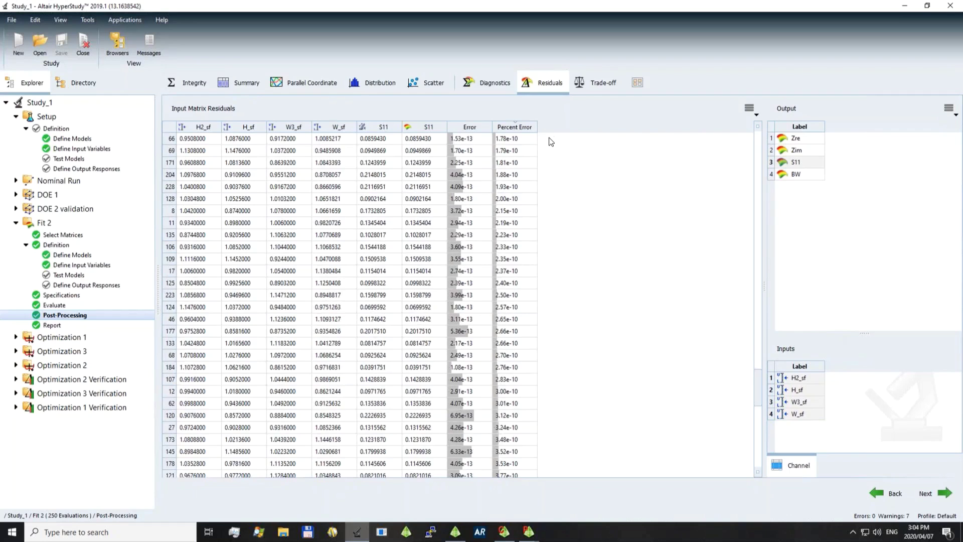
scroll(505, 172, "down", 2)
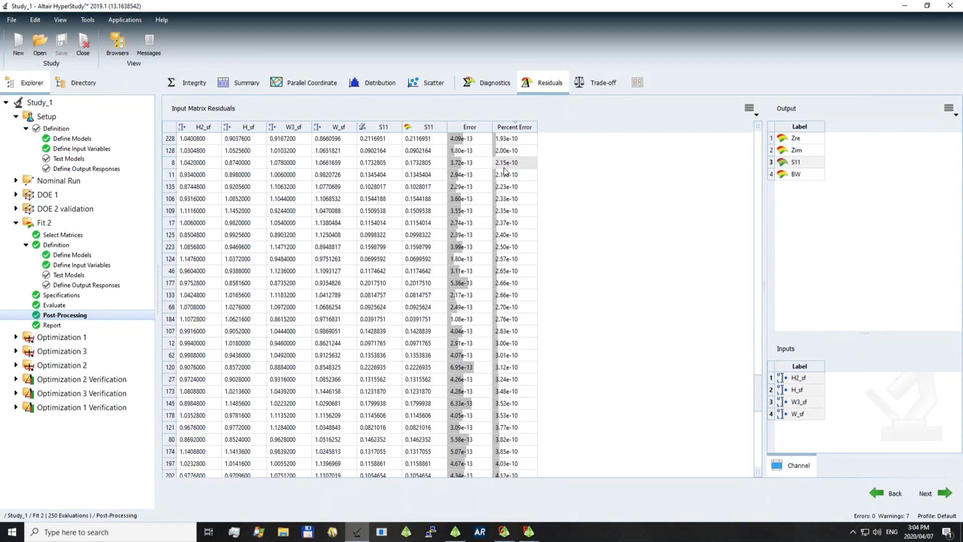
scroll(507, 173, "down", 9)
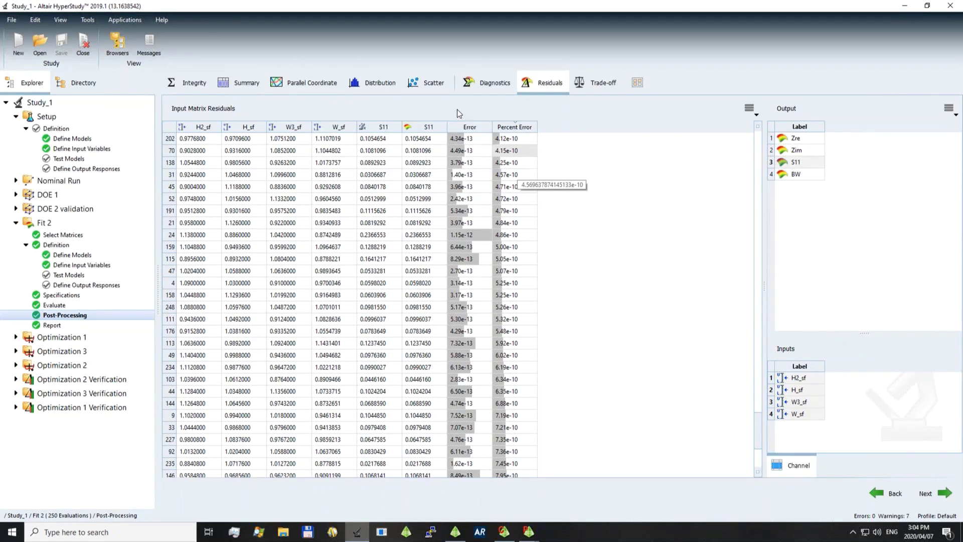
Show Fit 2's scatter plot with the fit-predicted BW on the X axis and fit-predicted S11 on the Y axis.
left_click(434, 84)
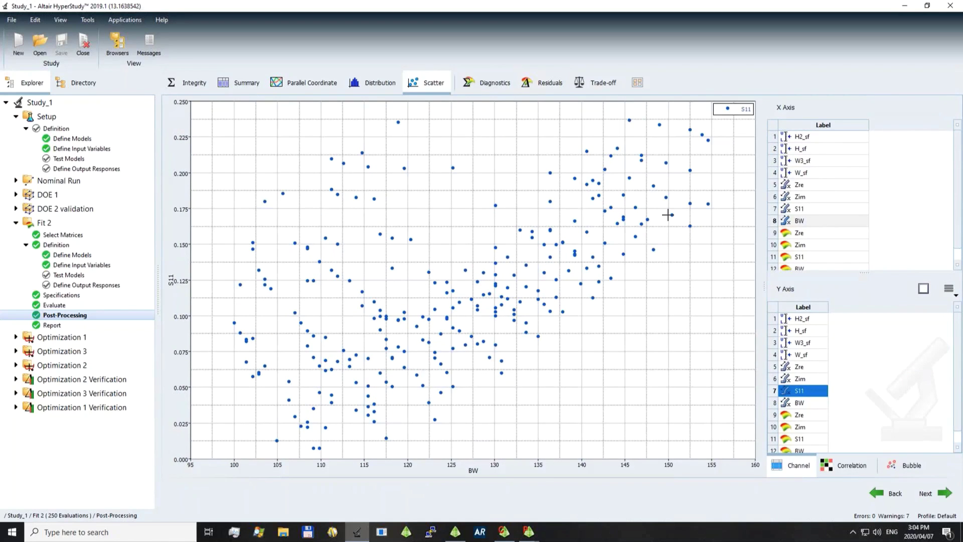
left_click(810, 269)
left_click(809, 437)
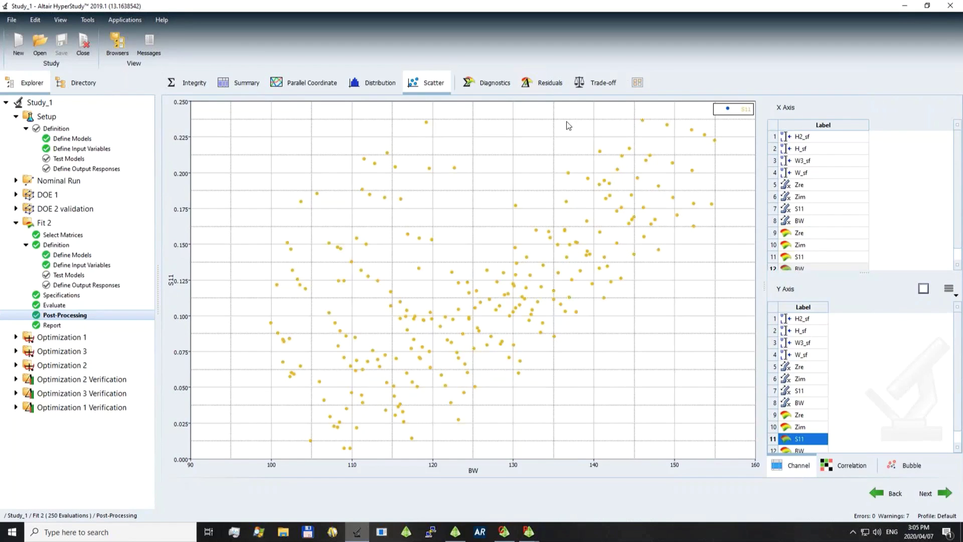
In the trade-off study, adjust the inputs to about H2_sf 0.957, H_sf 0.901, W3_sf 1.011 and W_sf 0.949.
left_click(606, 86)
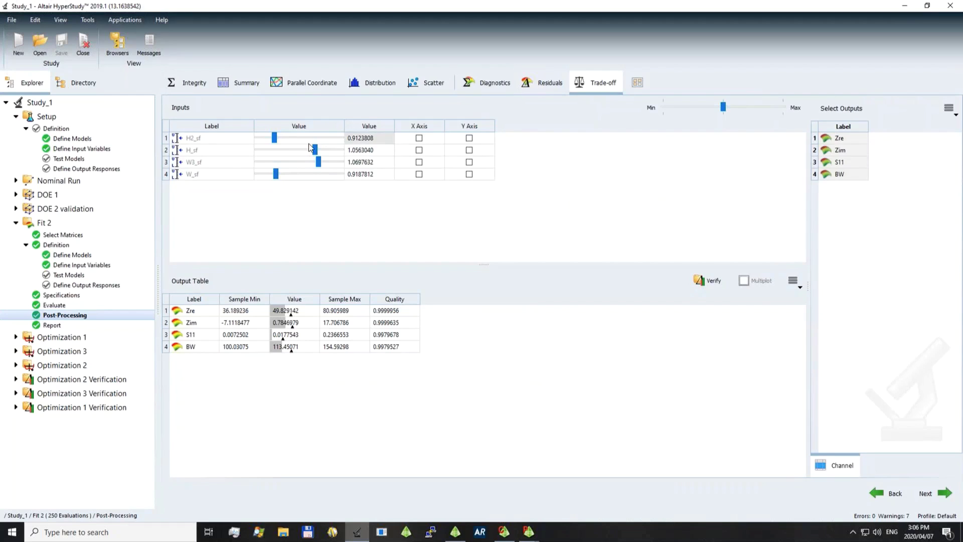
left_click(285, 137)
left_click_drag(292, 151, 284, 176)
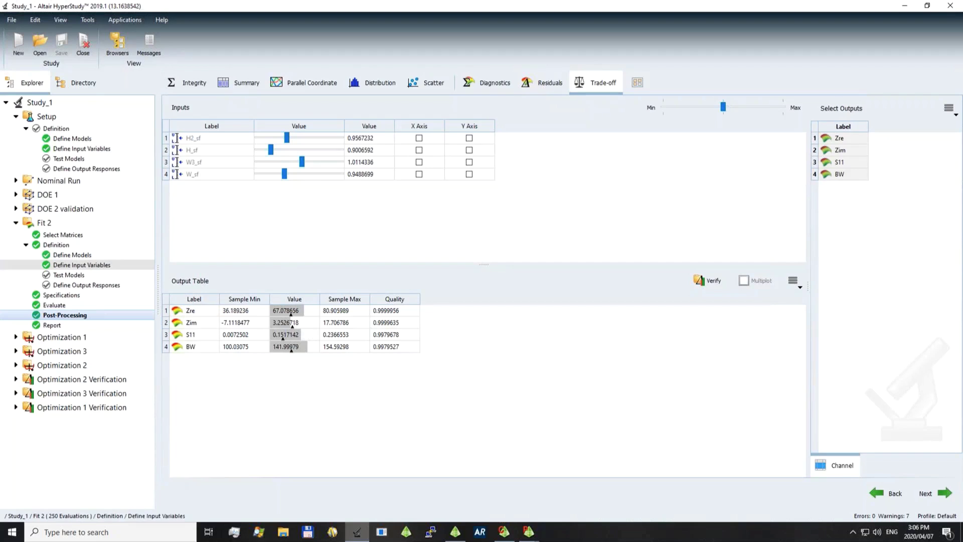
Collapse Fit 2 and inspect Optimization 1's output responses, checking their goals and which fit they are evaluated from.
left_click(16, 223)
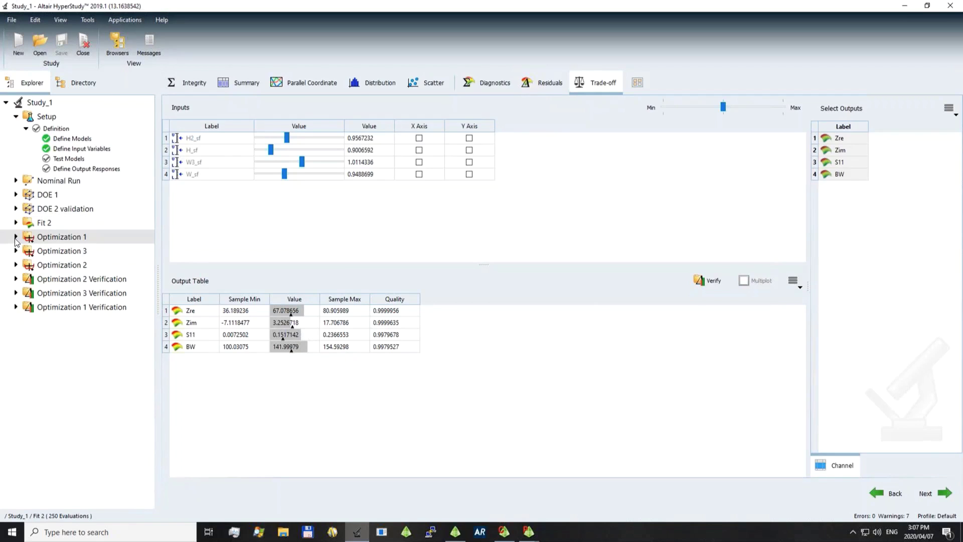
left_click(16, 237)
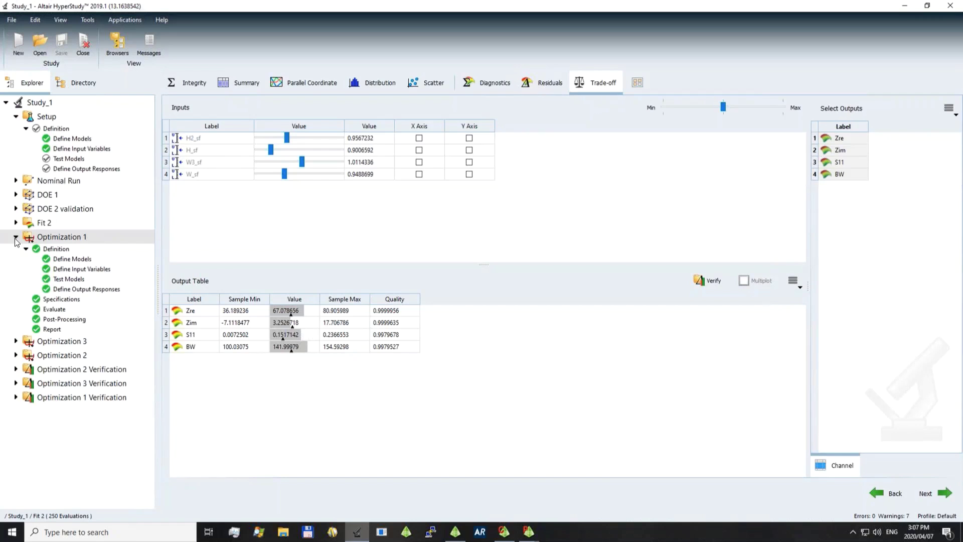
left_click(89, 290)
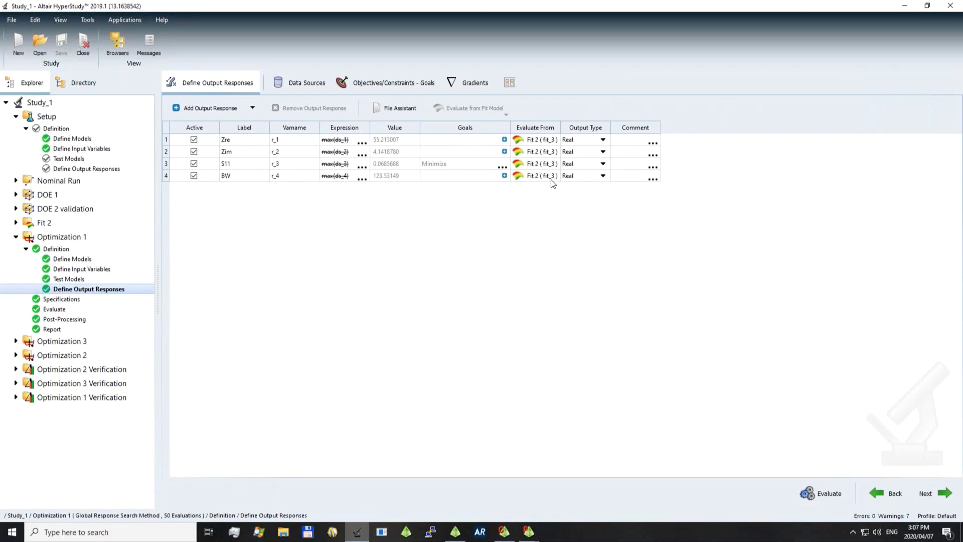
left_click(542, 128)
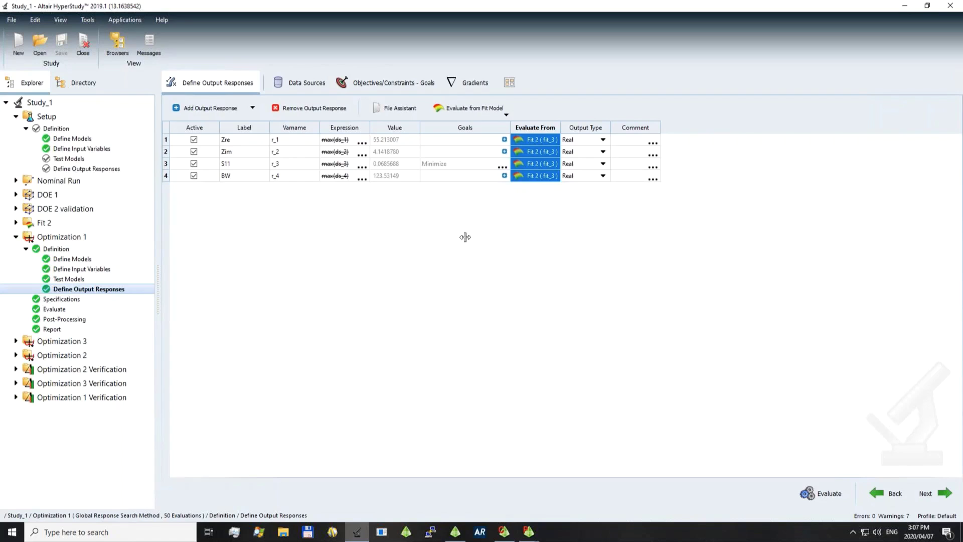
left_click(406, 223)
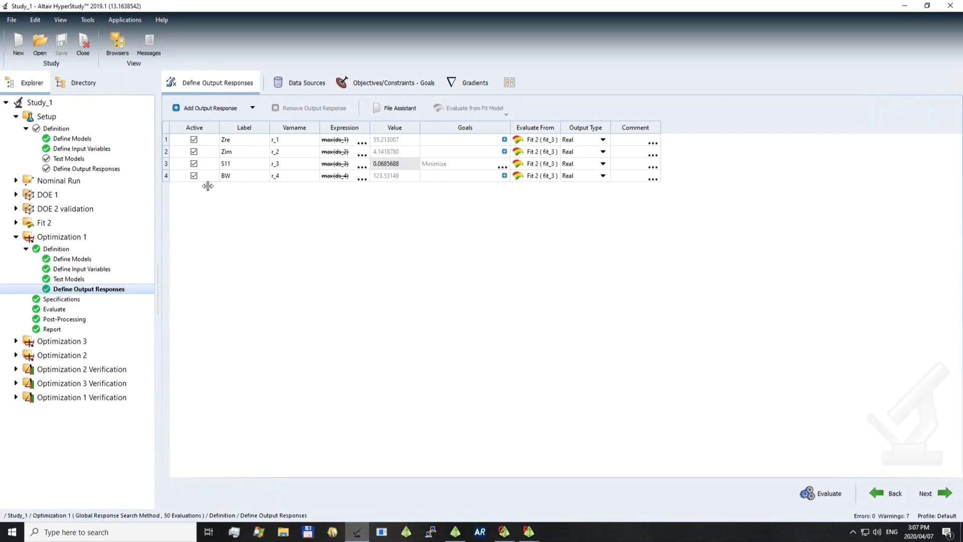
Review the output response goals of Optimization 2 and Optimization 3, including the details of Optimization 3's Zre system identification goal.
left_click(16, 355)
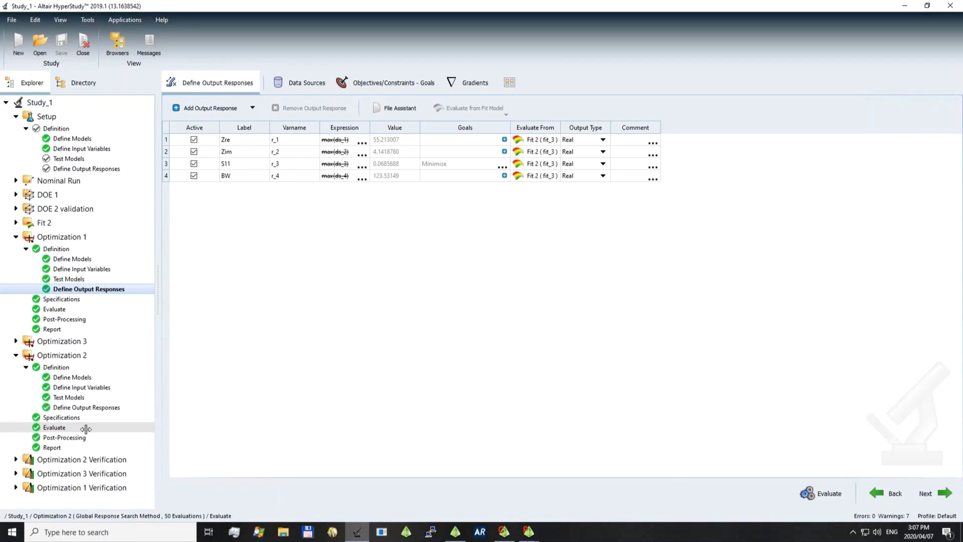
left_click(102, 405)
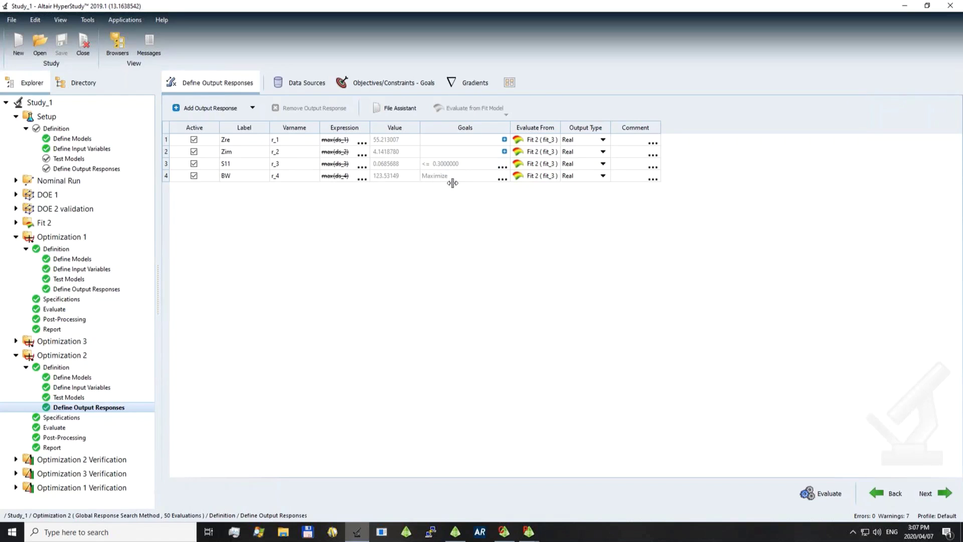
left_click(15, 341)
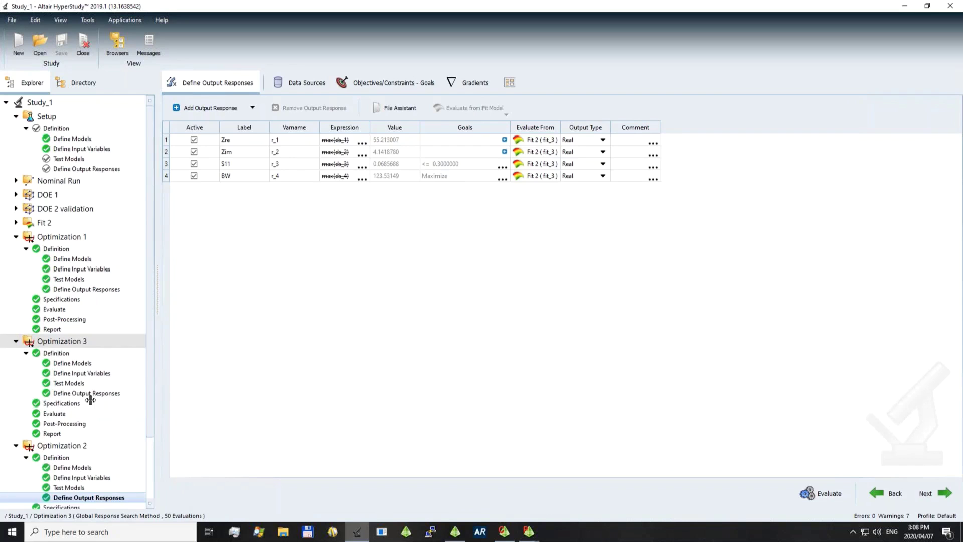
left_click(97, 394)
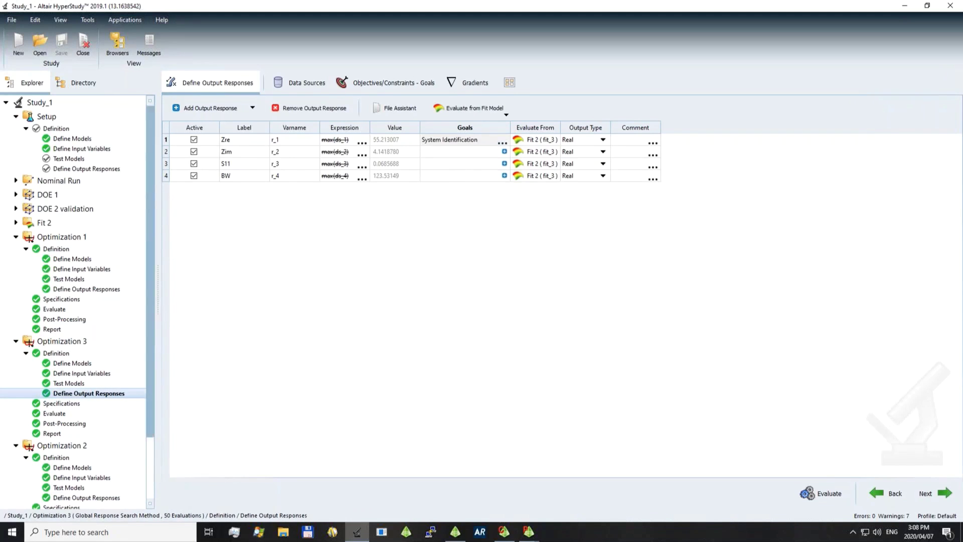
left_click(503, 141)
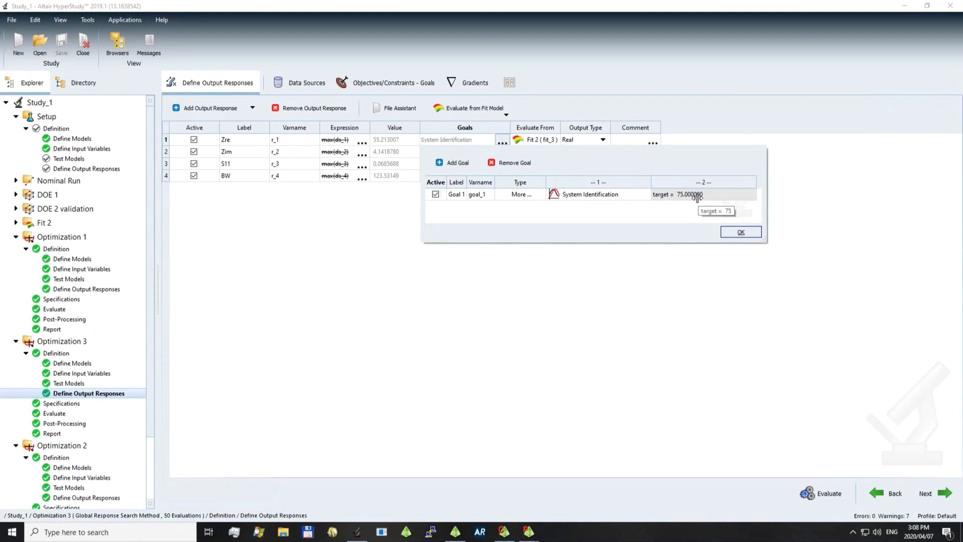
left_click(743, 233)
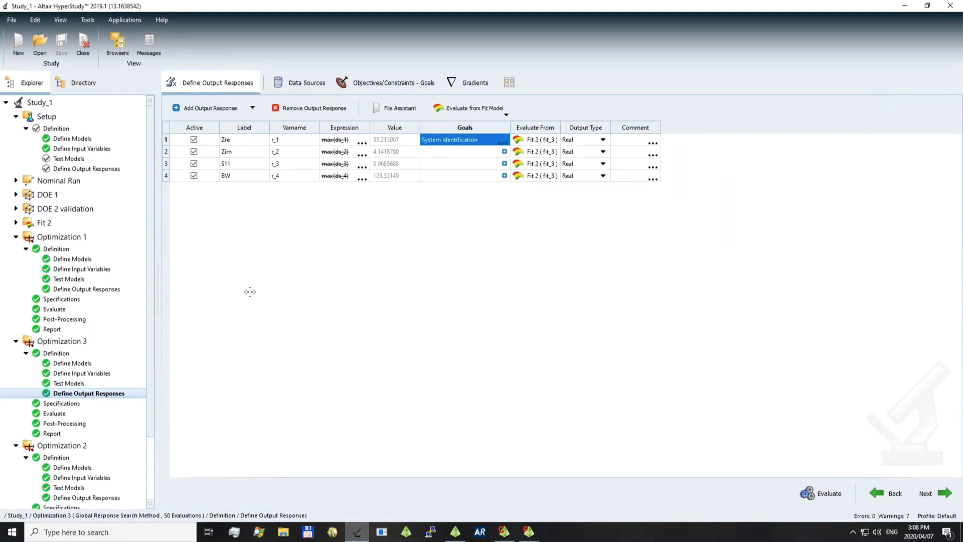
Apply Optimization 3's specifications with the Global Response Search Method and 50 evaluations, and run its evaluation.
left_click(61, 404)
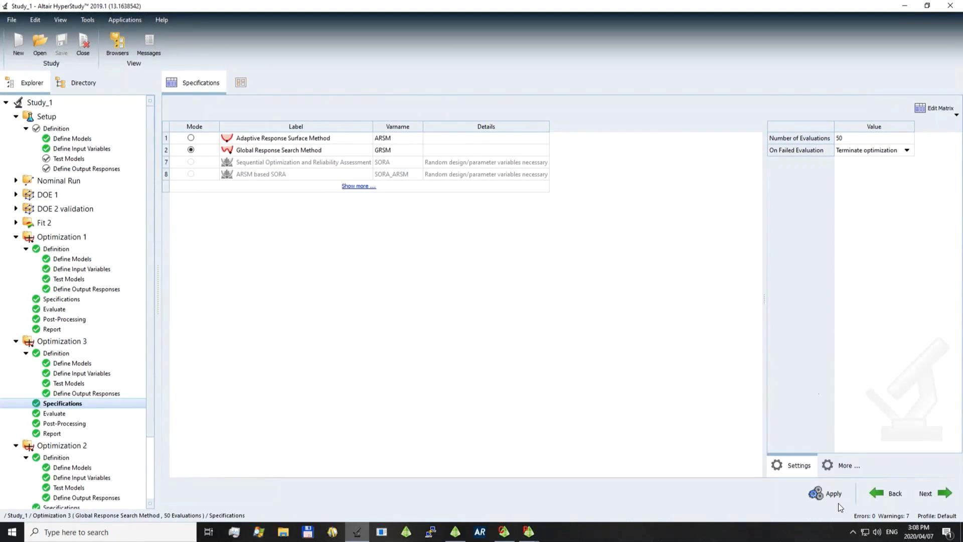
left_click(828, 493)
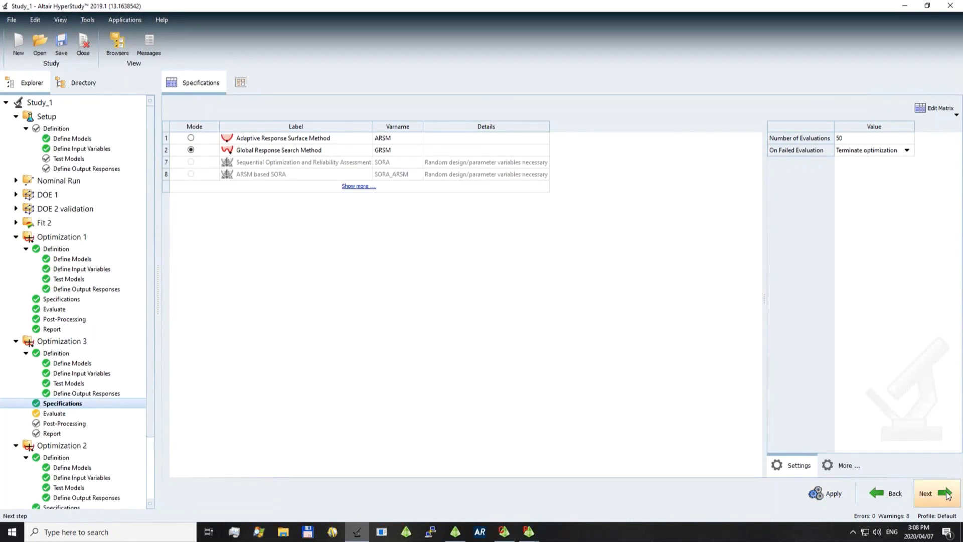
left_click(945, 494)
left_click(806, 496)
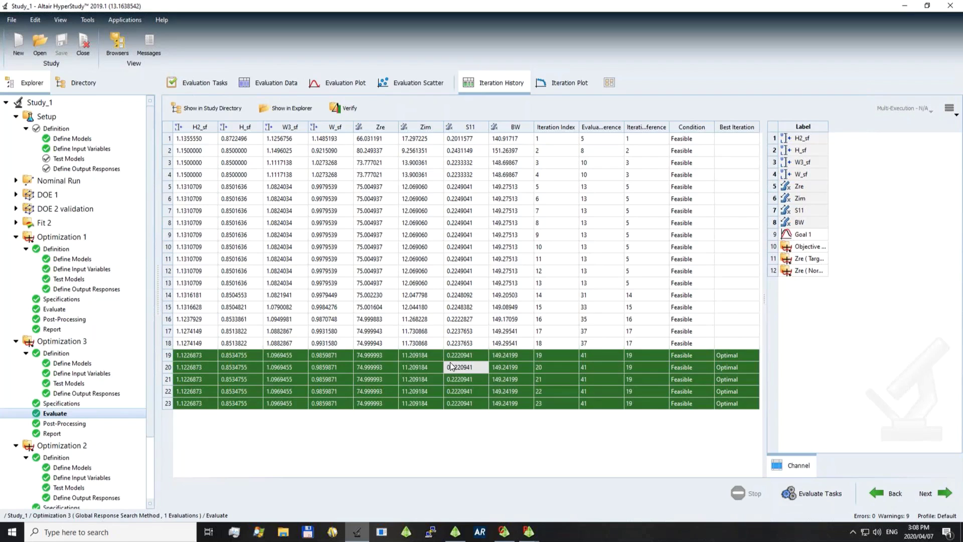
Examine the optimal design in Optimization 3's iteration history and bring the verification studies into view.
left_click(194, 356)
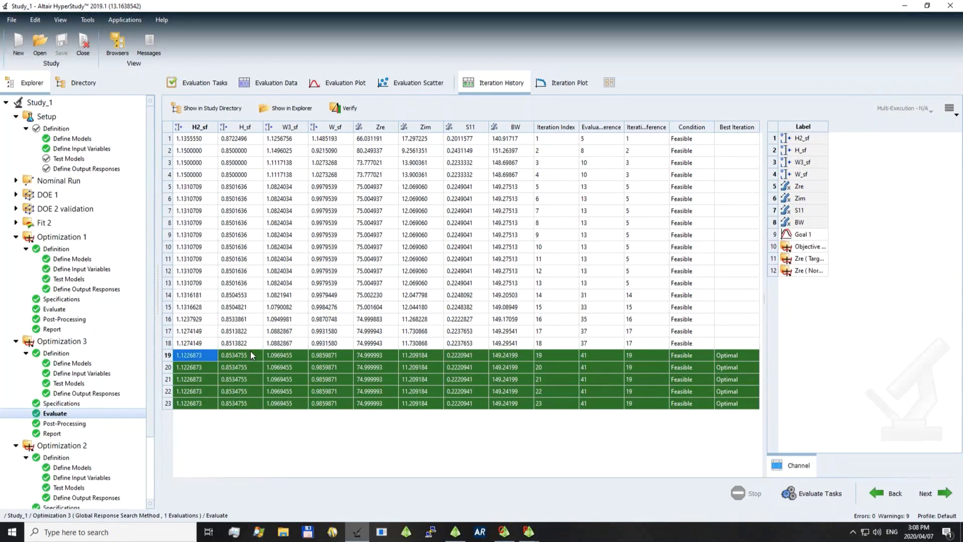
left_click(173, 354)
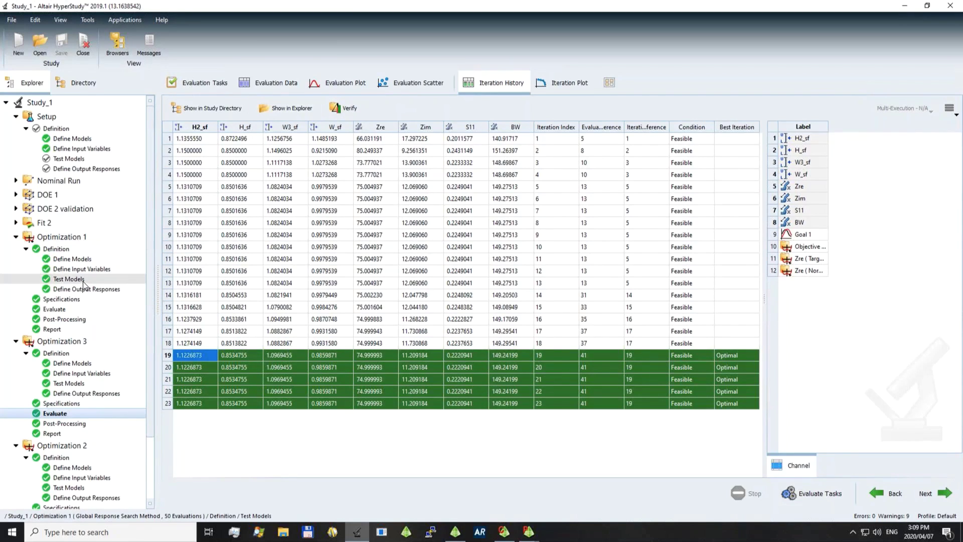
scroll(83, 284, "down", 1)
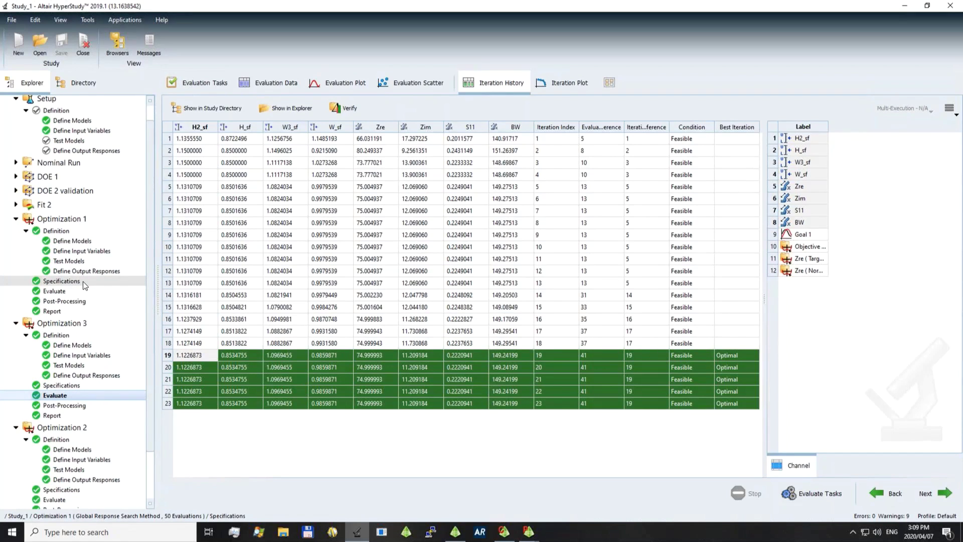
scroll(83, 280, "down", 1)
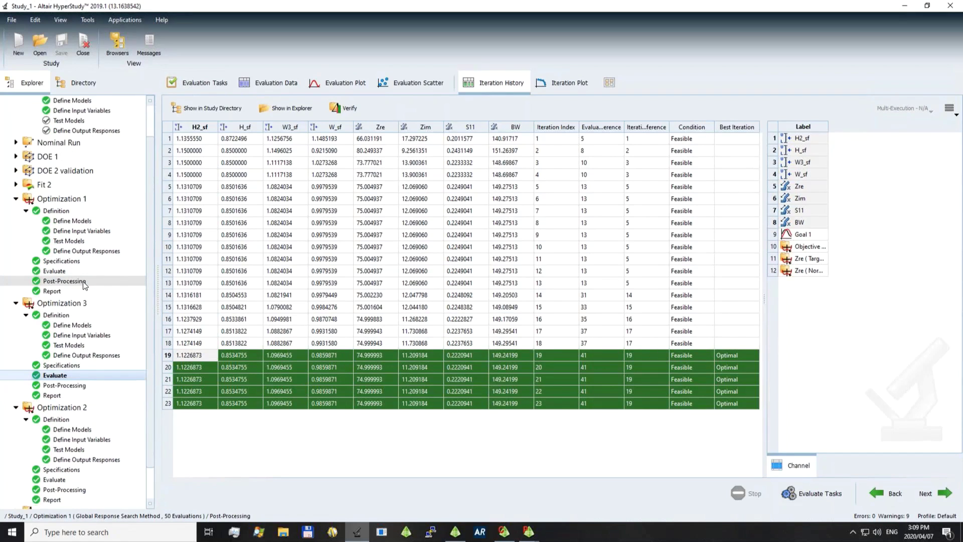
scroll(83, 285, "down", 1)
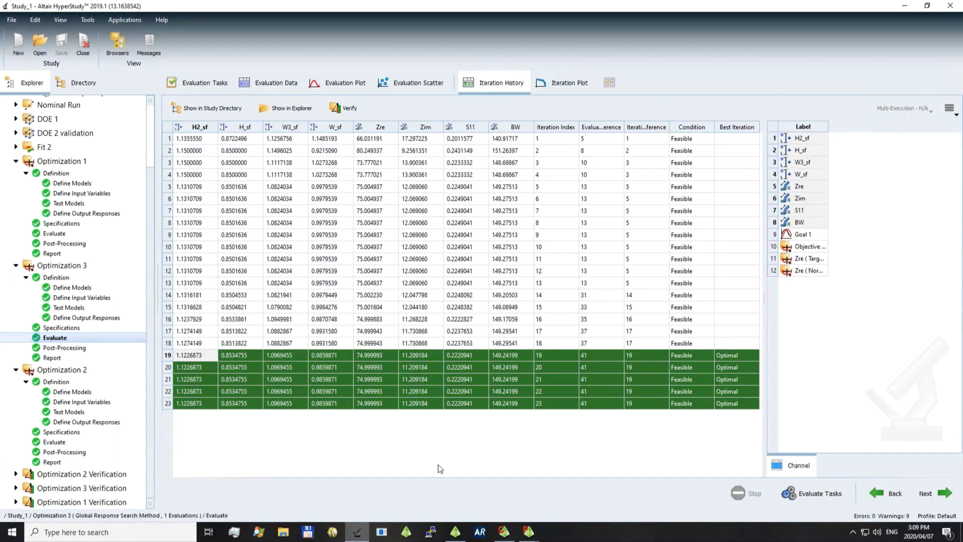
Switch to the empty POSTFEKO session and open the recent project blade_verification.pfs.
left_click(528, 533)
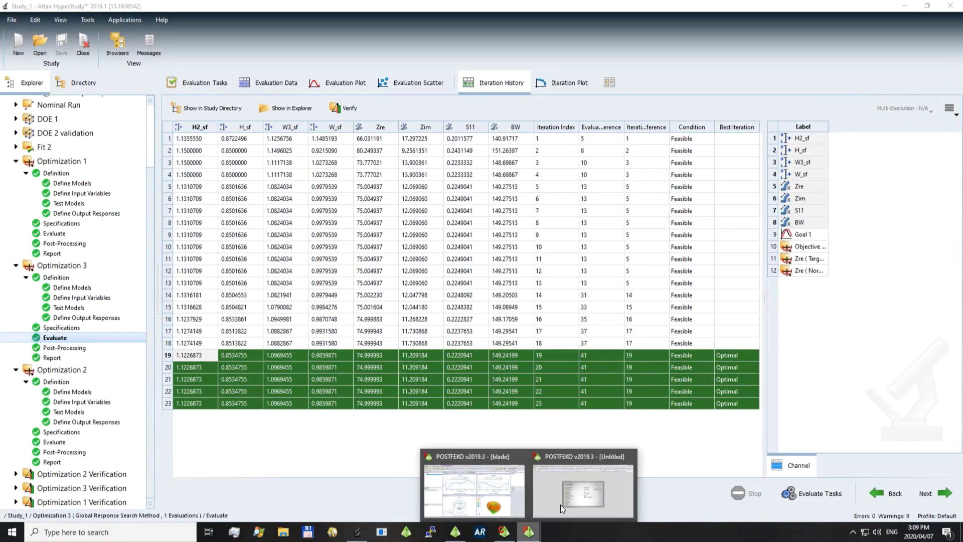
mouse_move(560, 505)
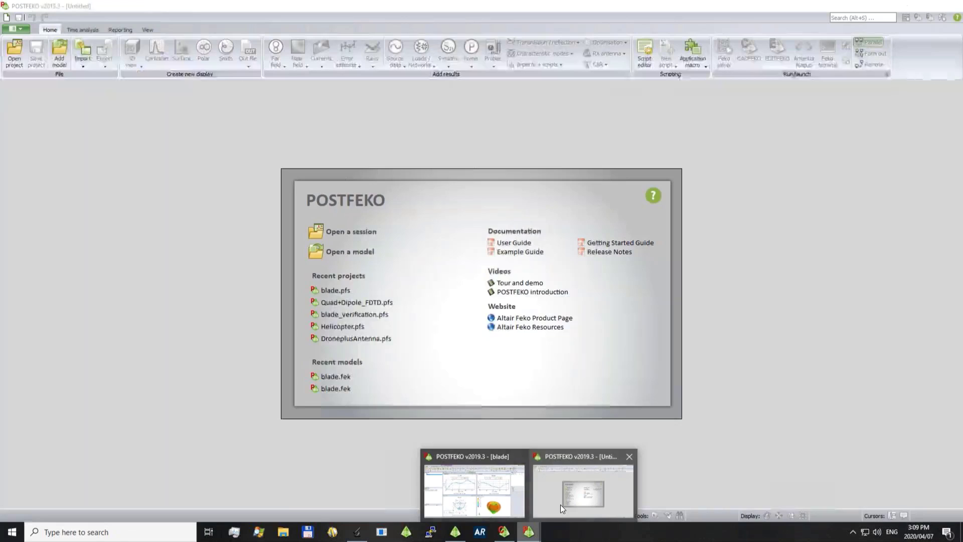
left_click(561, 504)
left_click(354, 314)
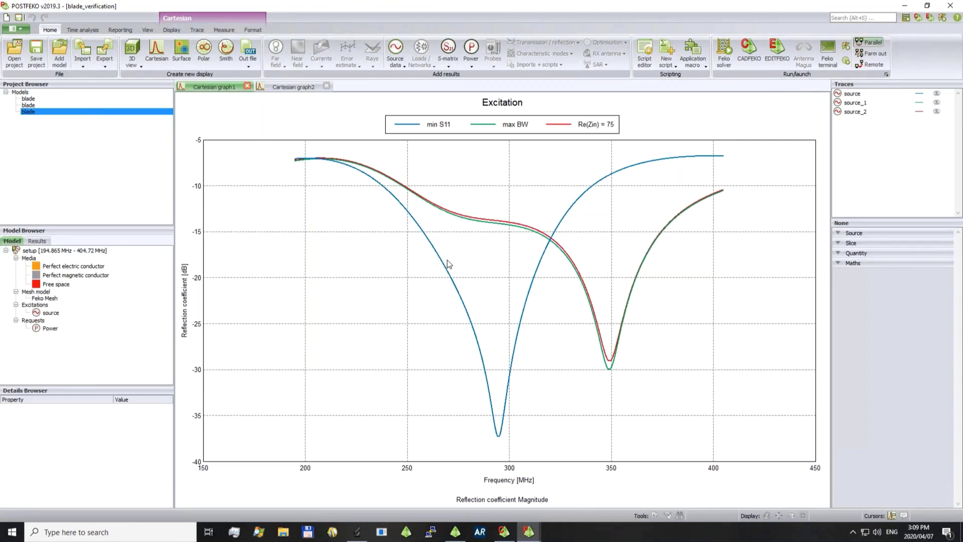
Review the min S11 and max BW traces, and give the Re(Zin) = 75 trace a custom reference impedance of 75+j*0 Ohm.
left_click(535, 282)
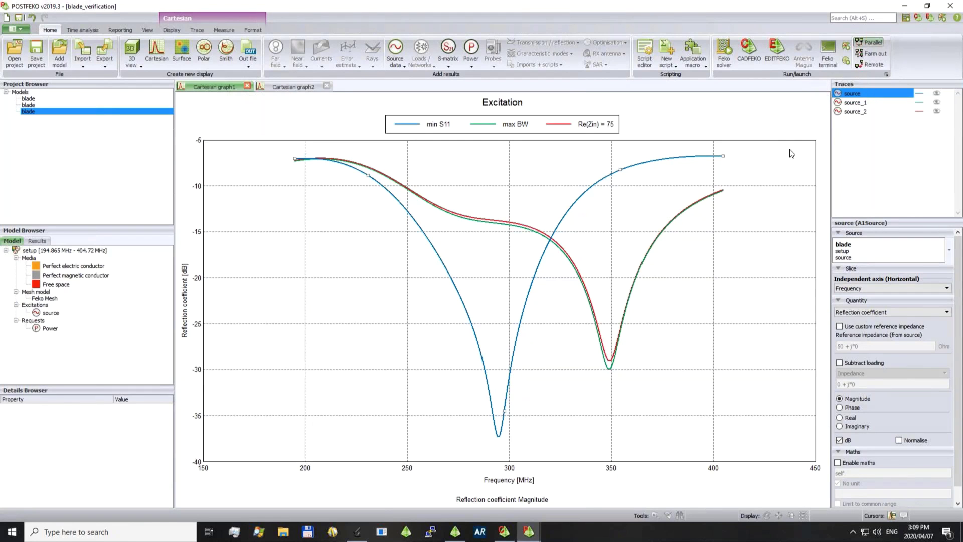
left_click(871, 104)
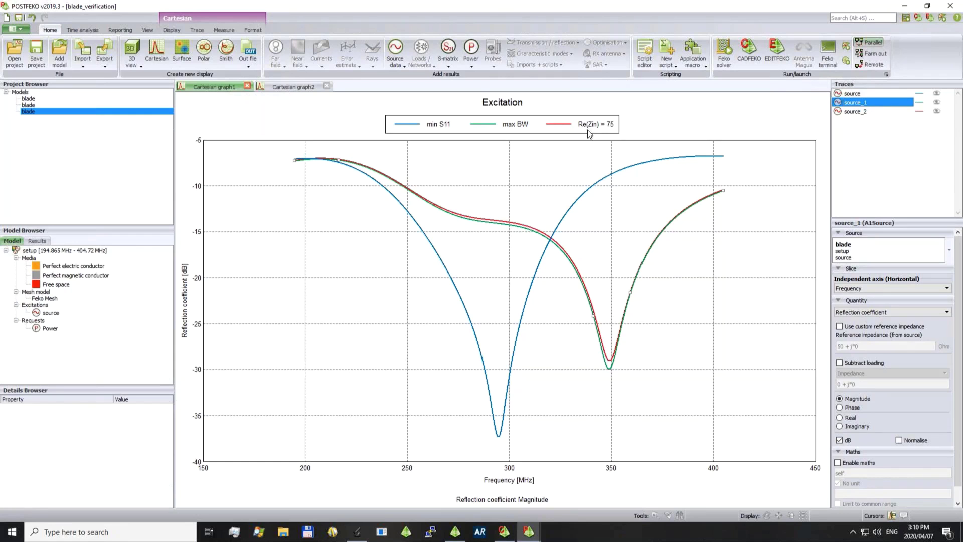
left_click(857, 111)
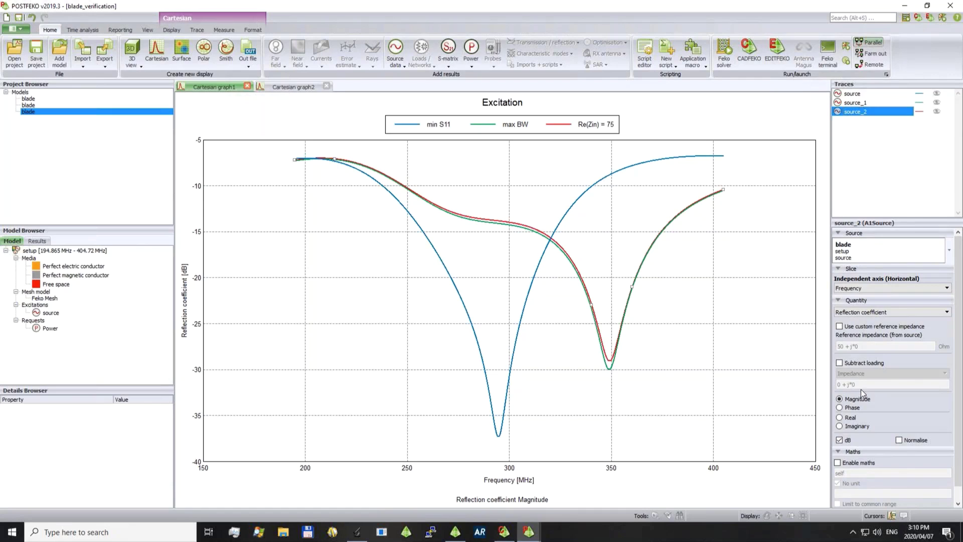
left_click(851, 328)
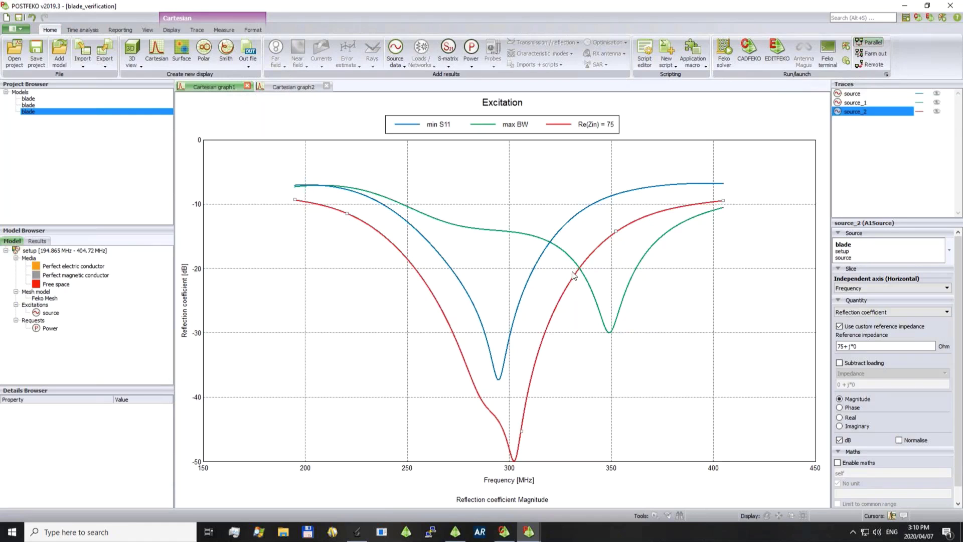
Examine the real and imaginary impedance curves in Cartesian graph2, and return to the reflection coefficient comparison in Cartesian graph1.
left_click(296, 87)
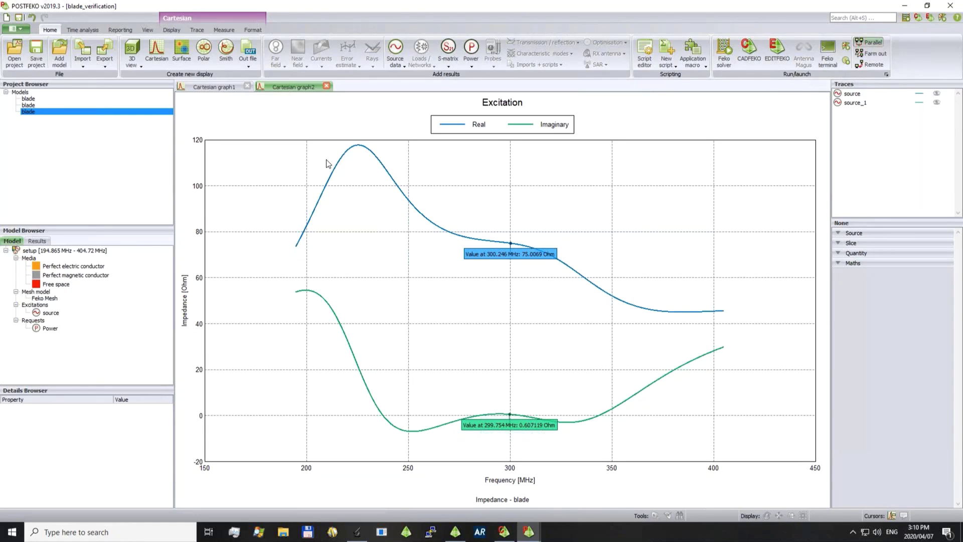
left_click(219, 85)
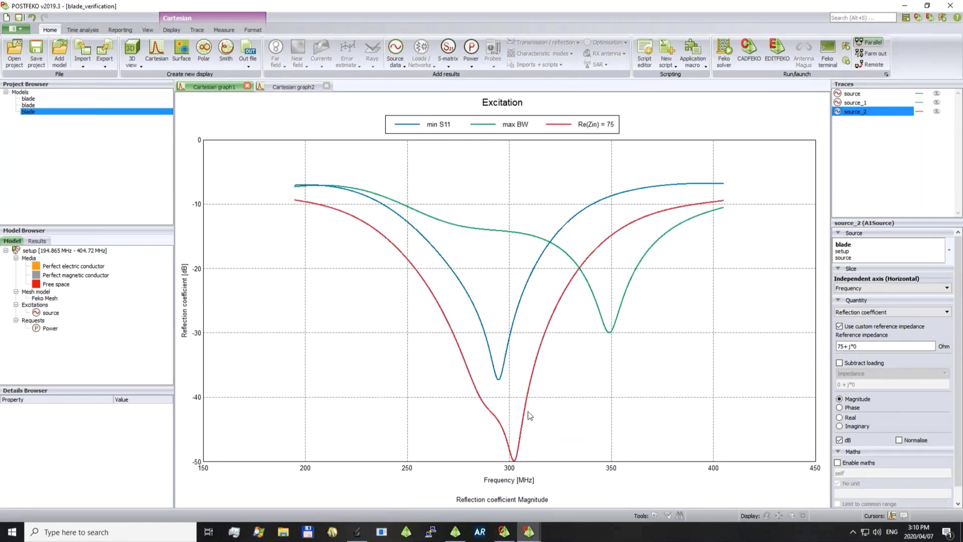